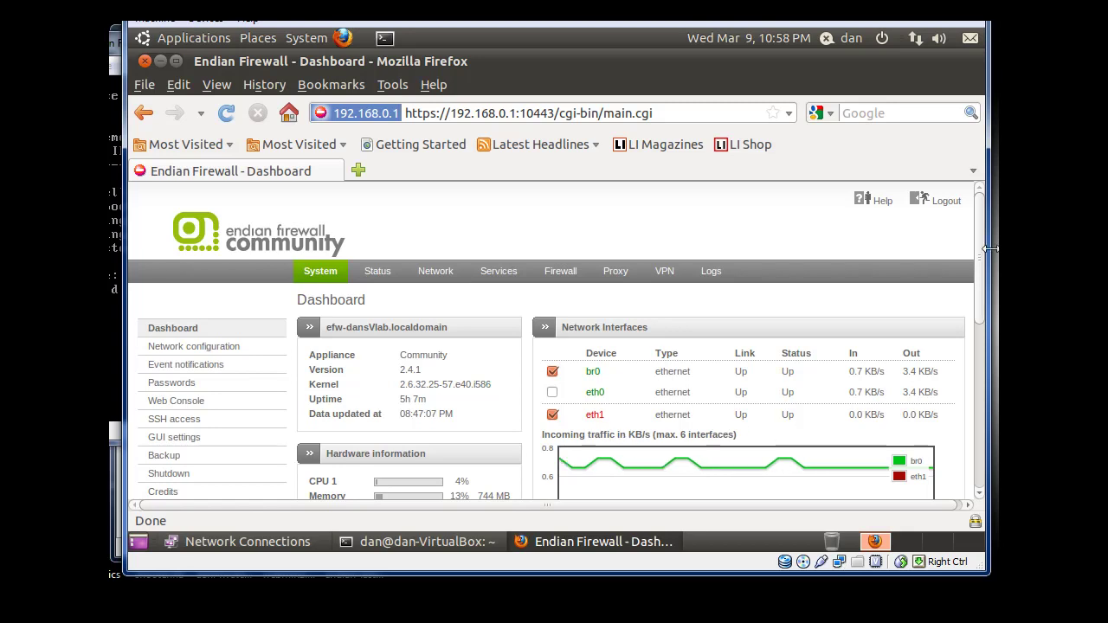
Check the Main Uplink status on the firewall dashboard and power off the Endian Firewall 2.4.1 virtual machine.
{"action": "left_click_drag", "start_coordinate": [984, 234], "coordinate": [984, 418]}
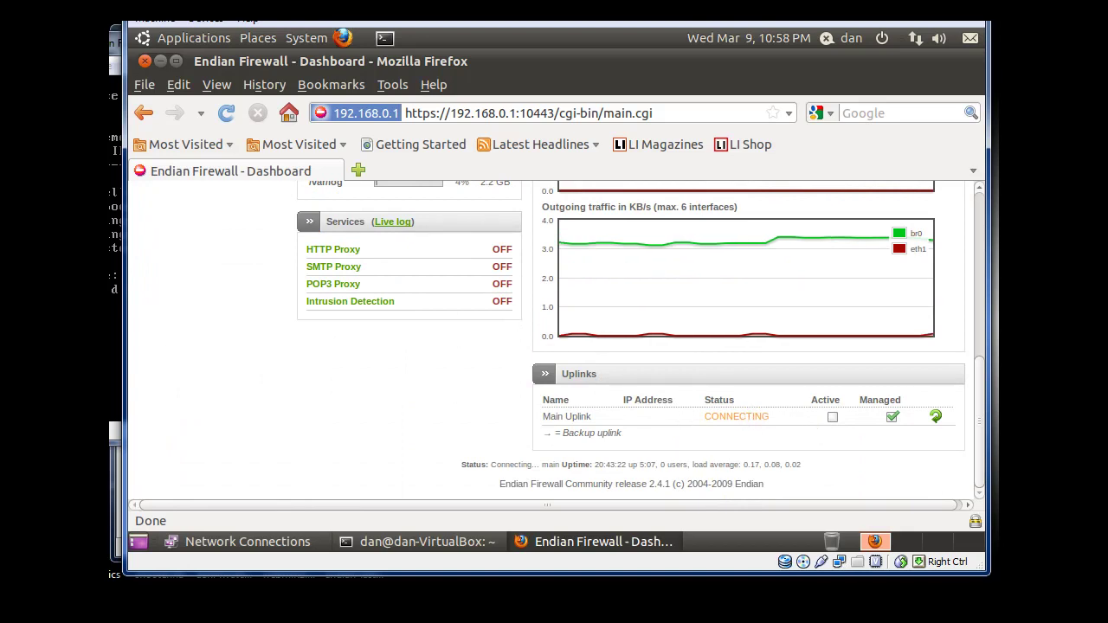
{"action": "left_click_drag", "start_coordinate": [519, 2], "coordinate": [820, 11]}
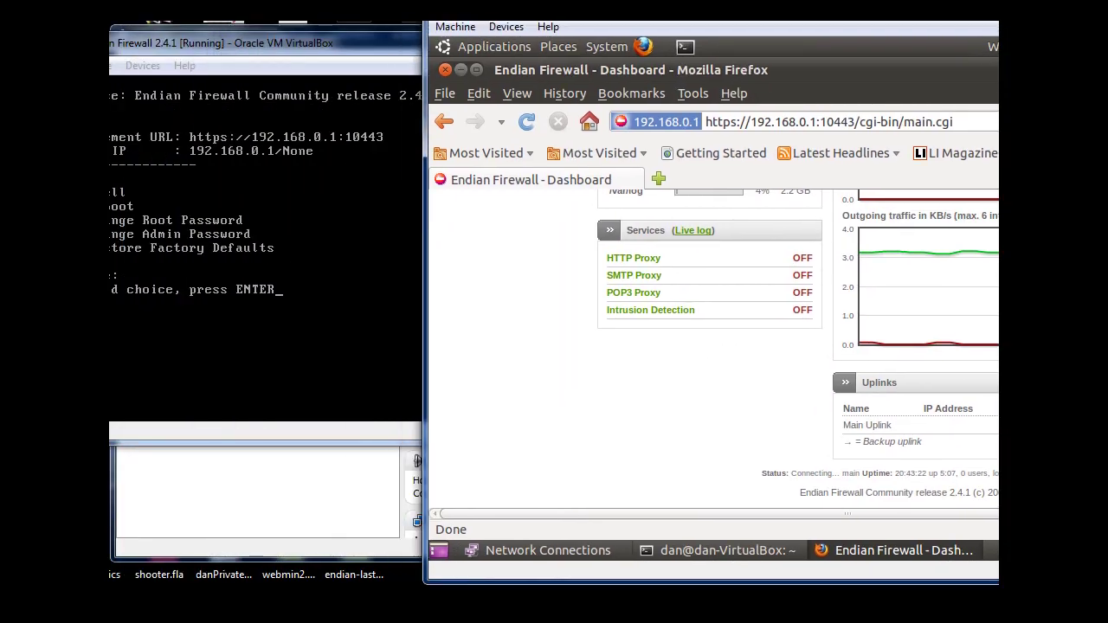
{"action": "left_click", "coordinate": [313, 52]}
{"action": "left_click_drag", "start_coordinate": [313, 52], "coordinate": [372, 51]}
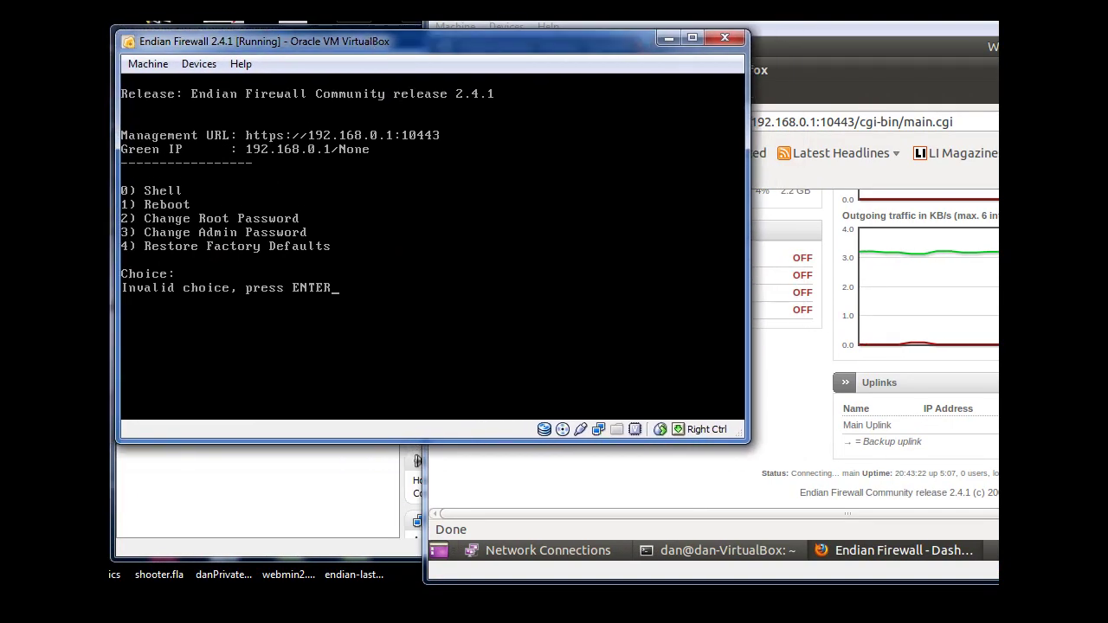
{"action": "left_click", "coordinate": [725, 38]}
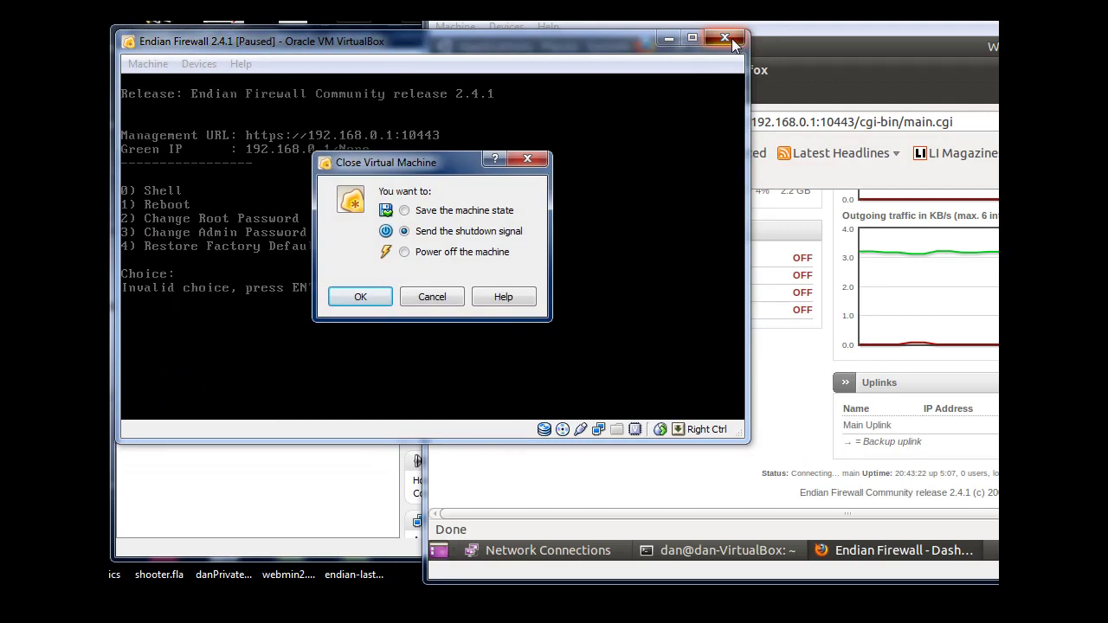
{"action": "left_click", "coordinate": [402, 254]}
{"action": "left_click", "coordinate": [362, 297]}
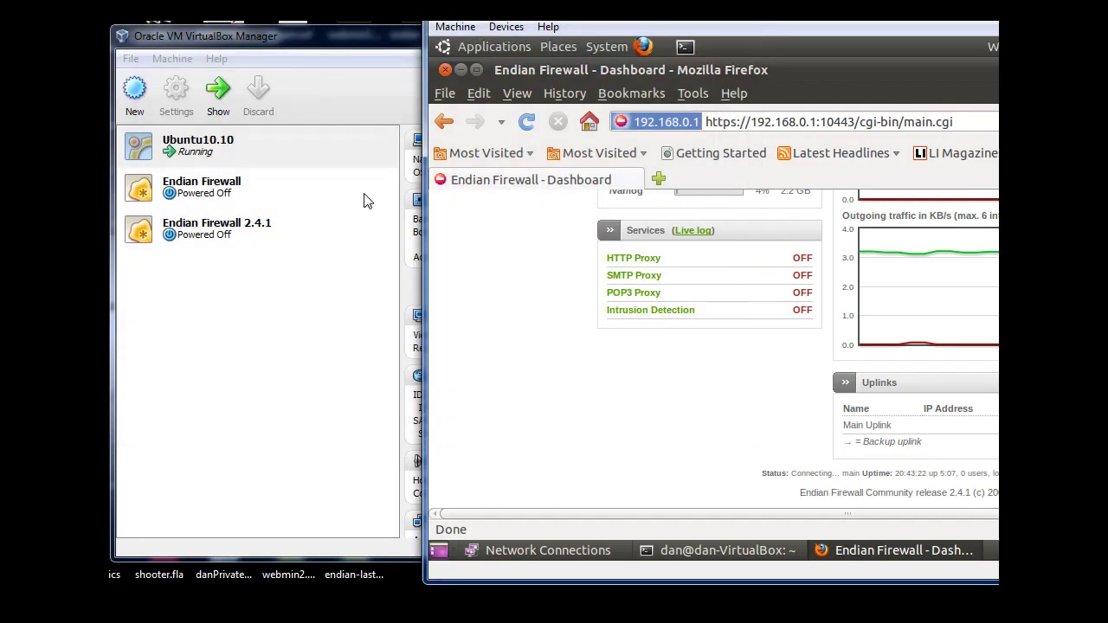
Attach network Adapter 2 of the Endian Firewall 2.4.1 machine to Bridged Adapter and save the settings.
{"action": "left_click", "coordinate": [339, 40]}
{"action": "mouse_move", "coordinate": [330, 42]}
{"action": "left_mouse_down"}
{"action": "mouse_move", "coordinate": [342, 52]}
{"action": "mouse_move", "coordinate": [328, 37]}
{"action": "left_mouse_up"}
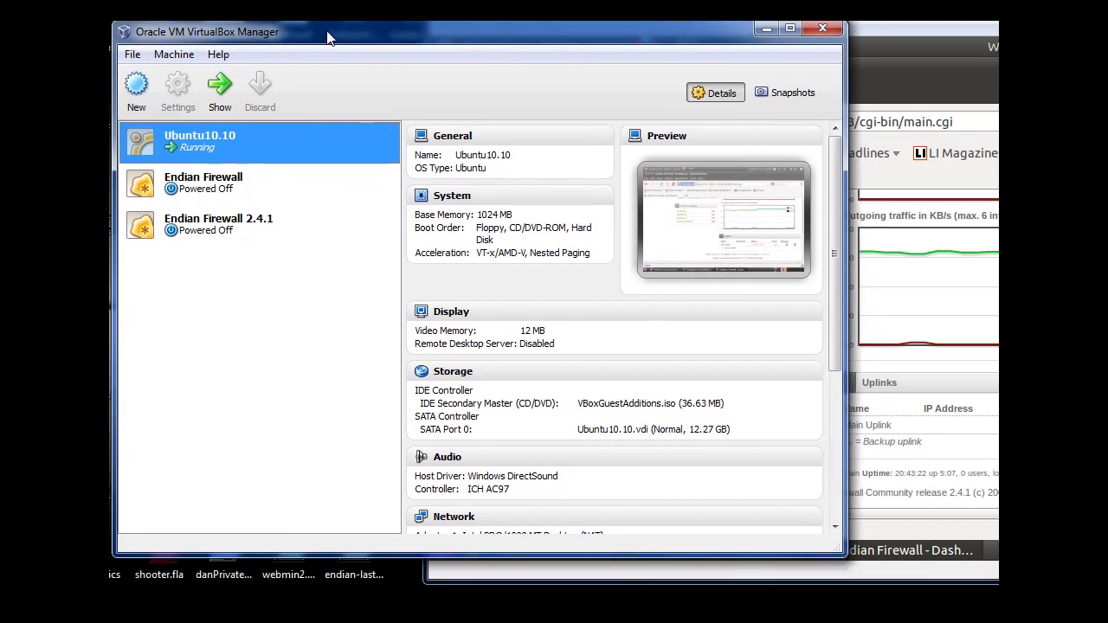
{"action": "left_click", "coordinate": [239, 242]}
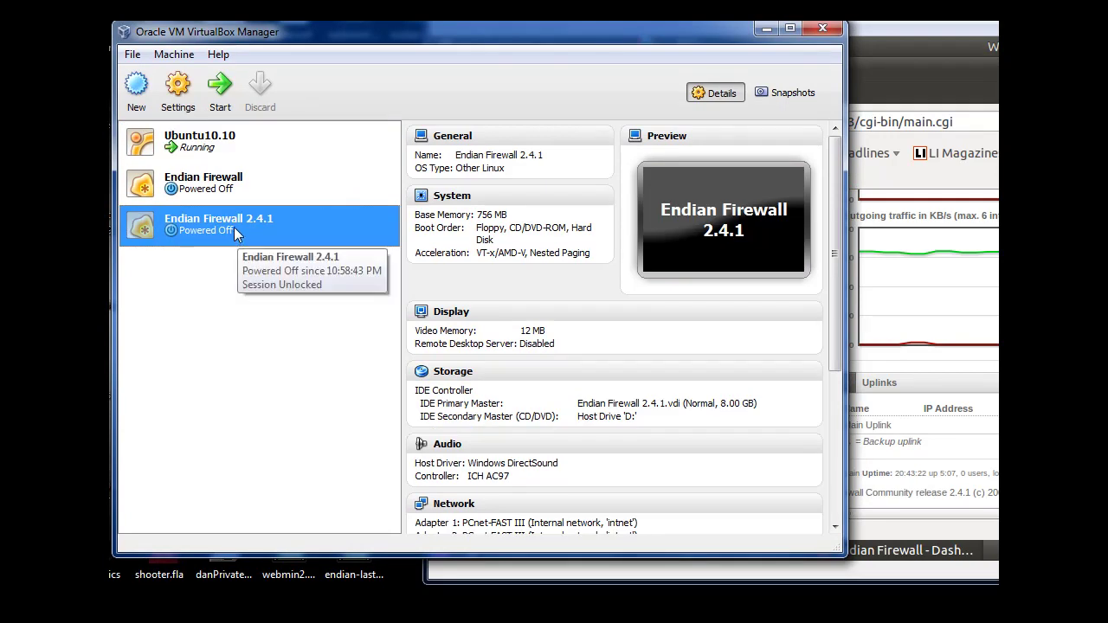
{"action": "left_click", "coordinate": [186, 98]}
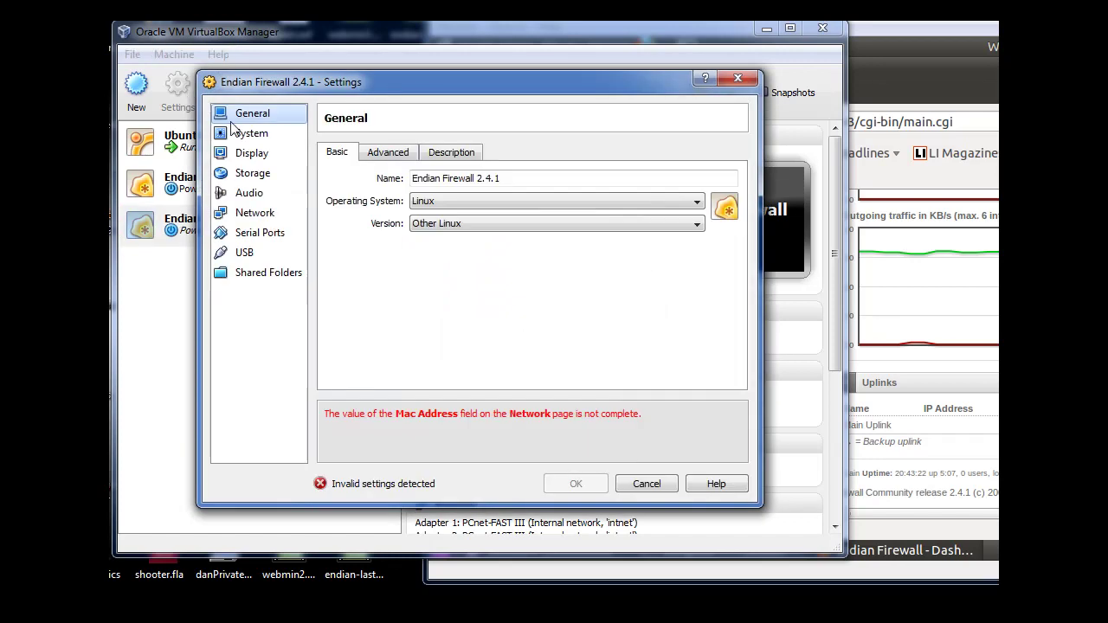
{"action": "left_click", "coordinate": [272, 216]}
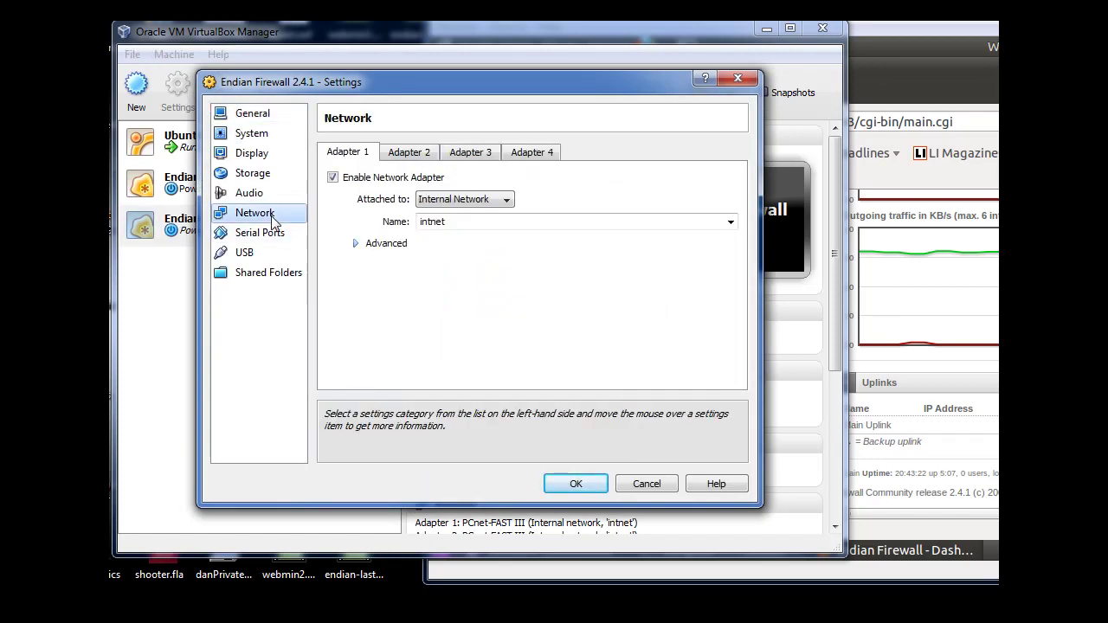
{"action": "left_click", "coordinate": [408, 152]}
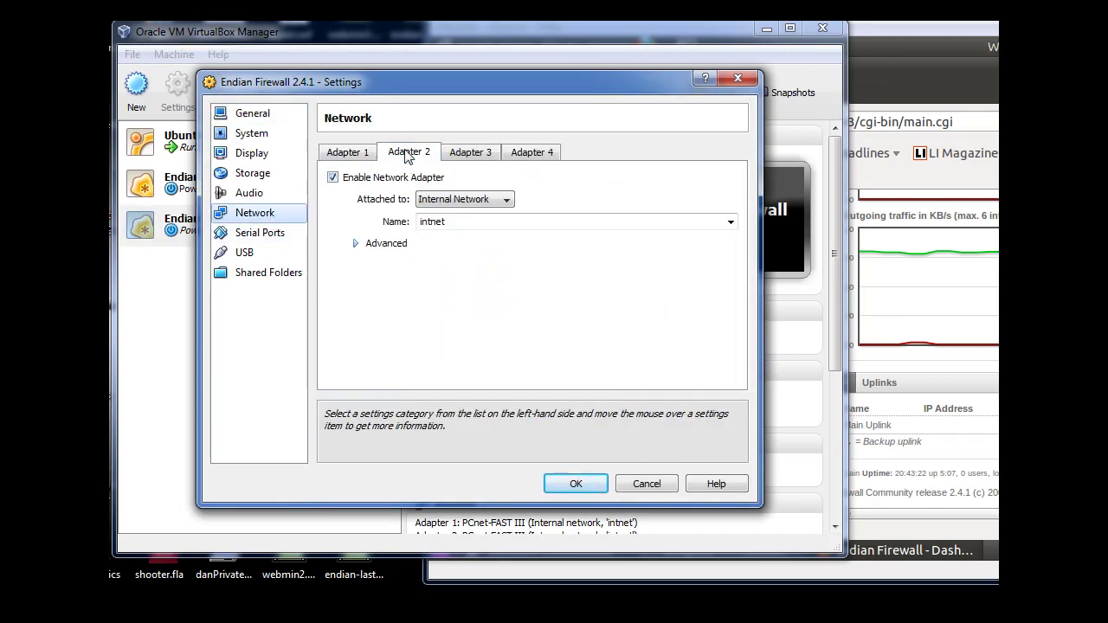
{"action": "left_click", "coordinate": [506, 201]}
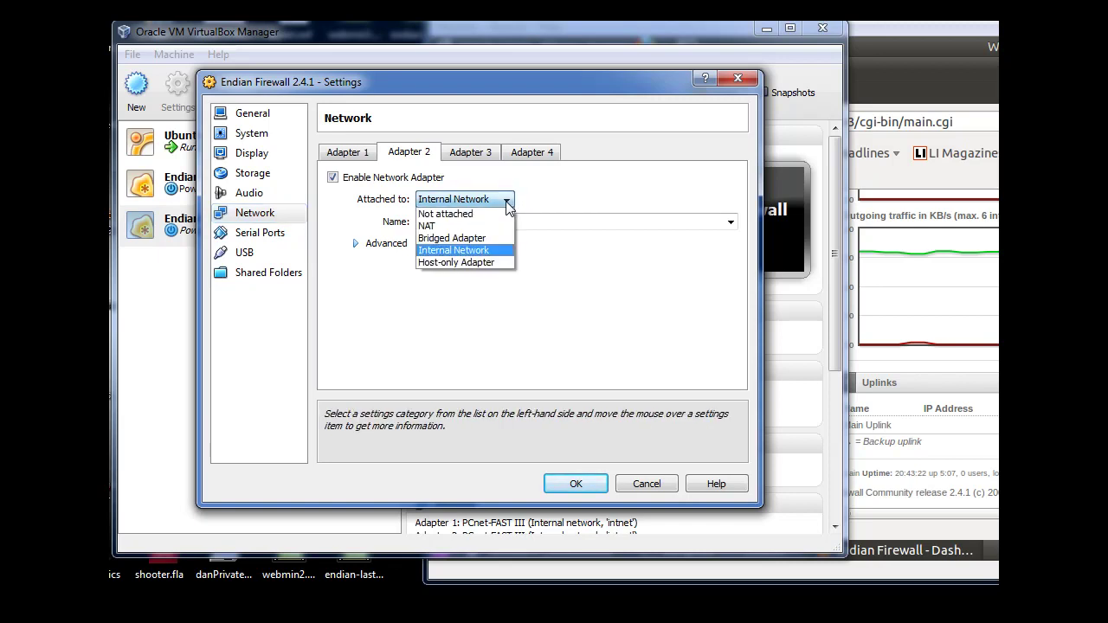
{"action": "left_click", "coordinate": [474, 239]}
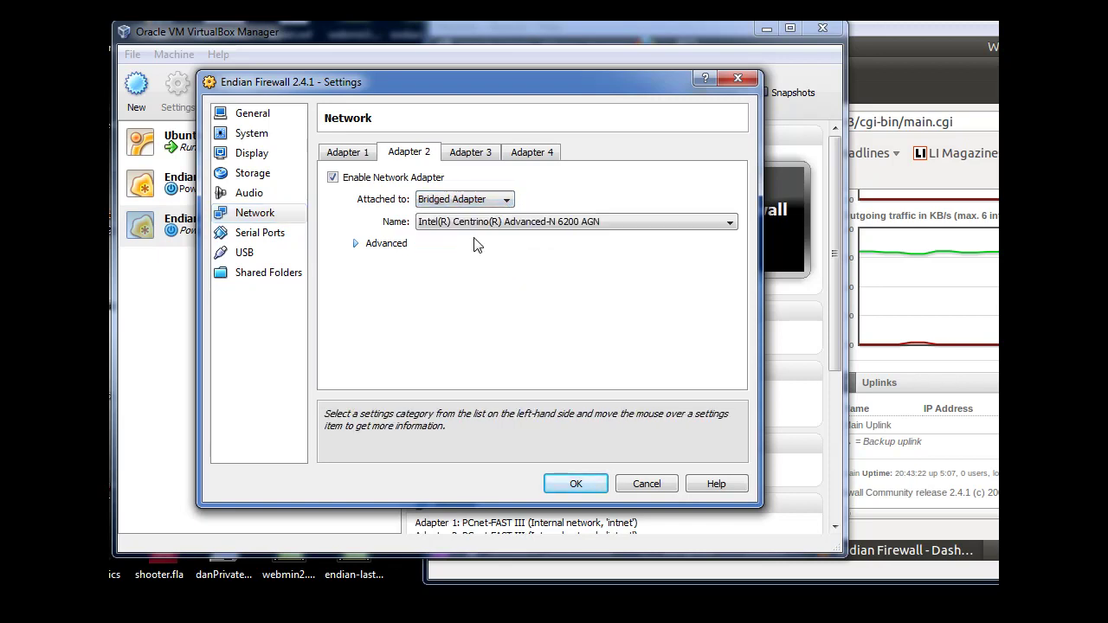
{"action": "left_click", "coordinate": [572, 486]}
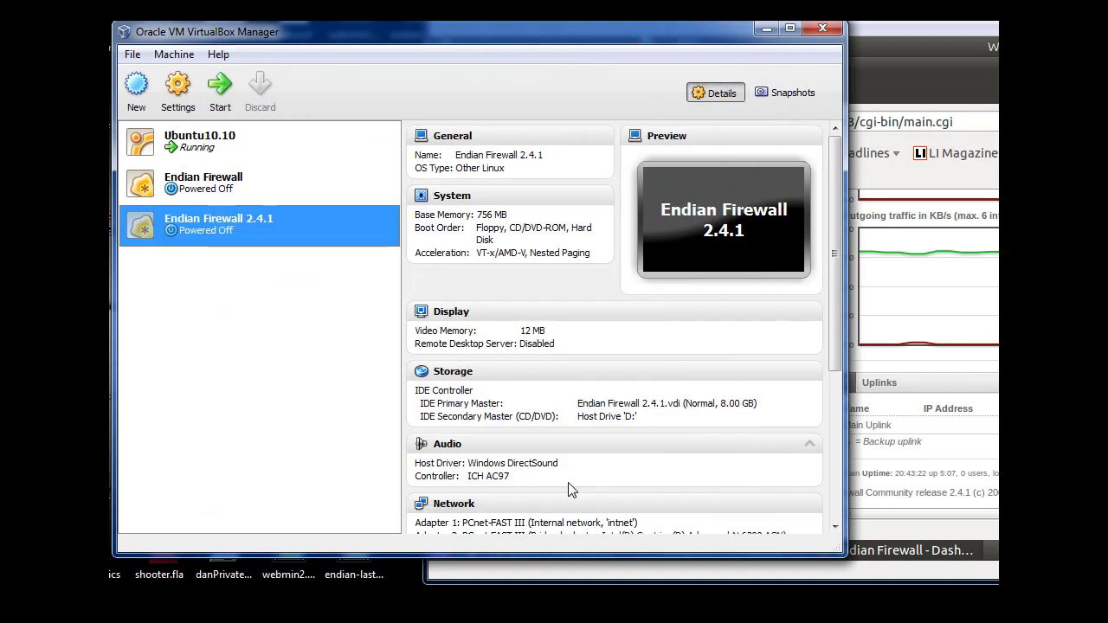
Start the Endian Firewall 2.4.1 virtual machine and dismiss the keyboard capture and mouse integration notices.
{"action": "left_click", "coordinate": [221, 197]}
{"action": "left_click", "coordinate": [215, 233]}
{"action": "left_click", "coordinate": [222, 97]}
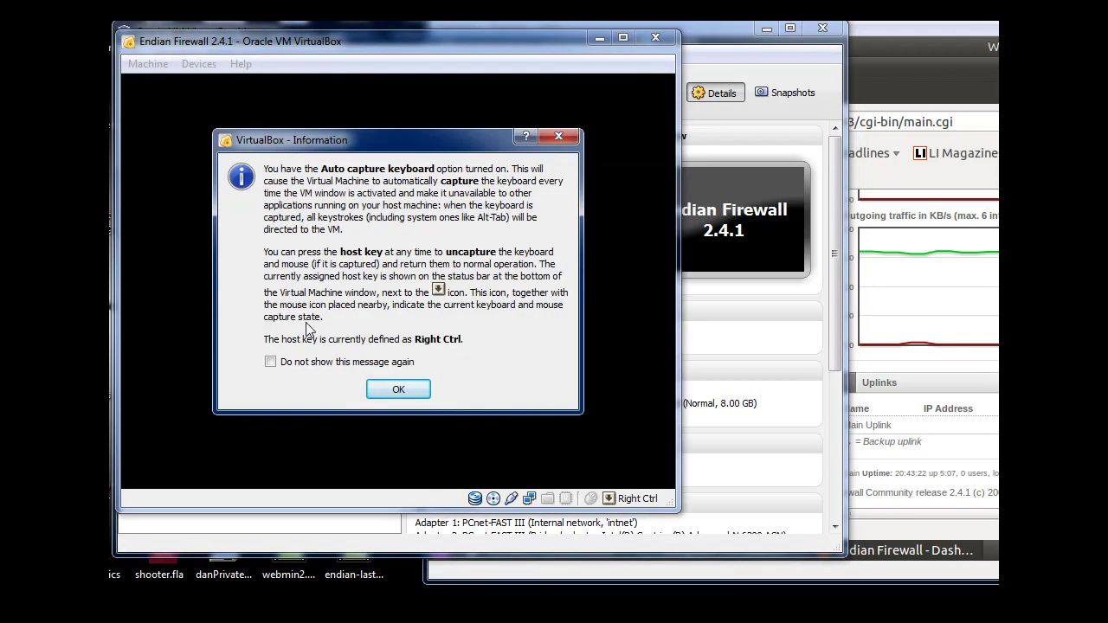
{"action": "left_click", "coordinate": [396, 390]}
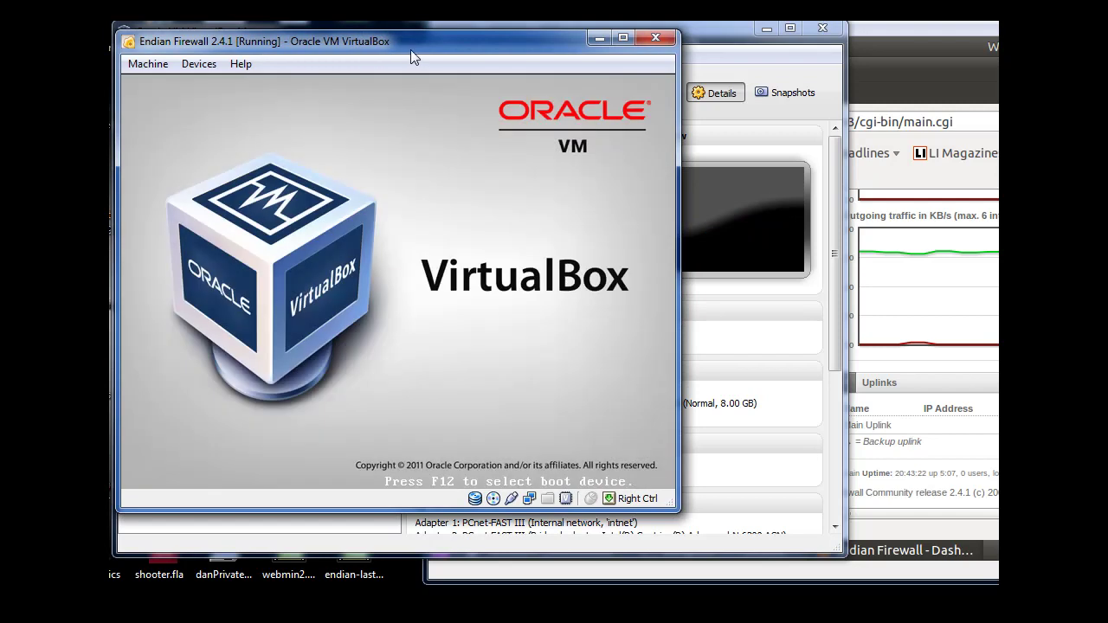
{"action": "left_click_drag", "start_coordinate": [427, 46], "coordinate": [423, 32]}
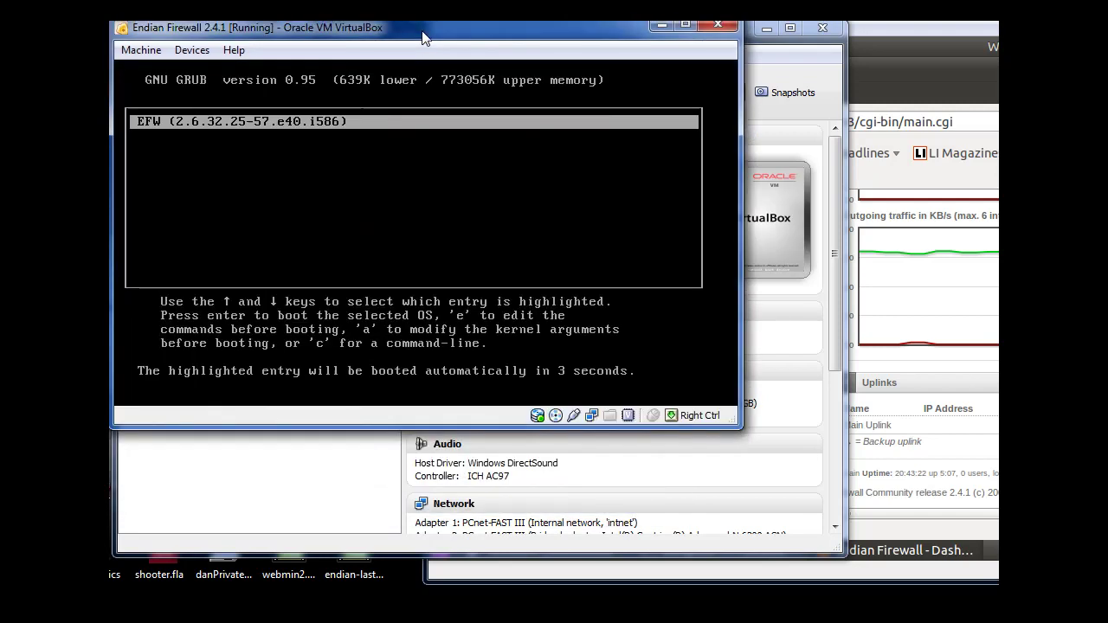
{"action": "left_click", "coordinate": [419, 232]}
{"action": "left_click", "coordinate": [391, 334]}
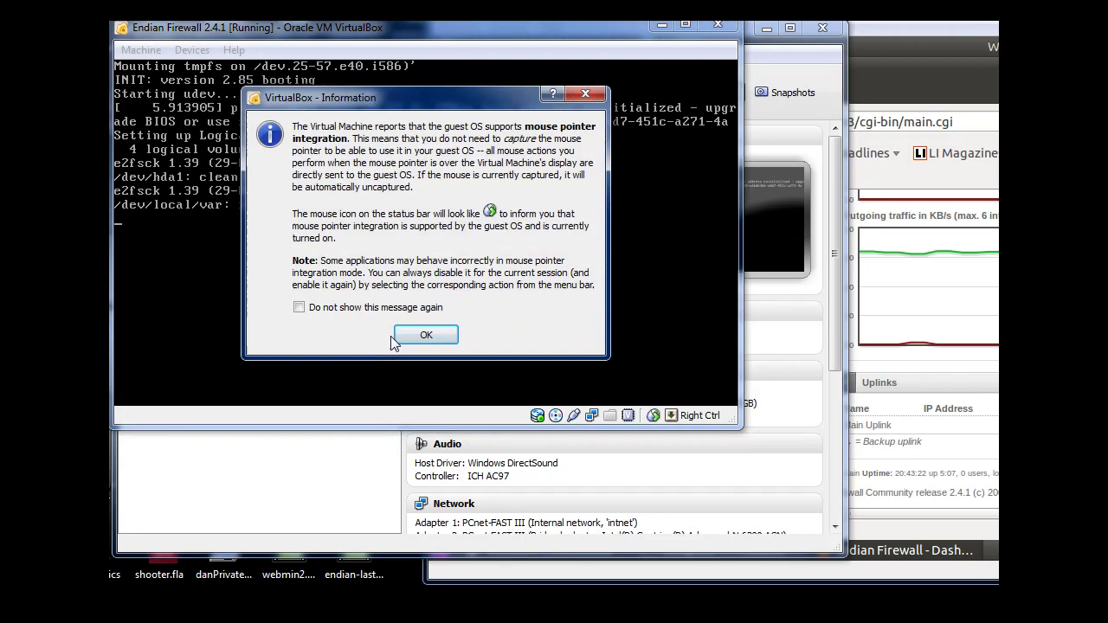
{"action": "left_click", "coordinate": [424, 337]}
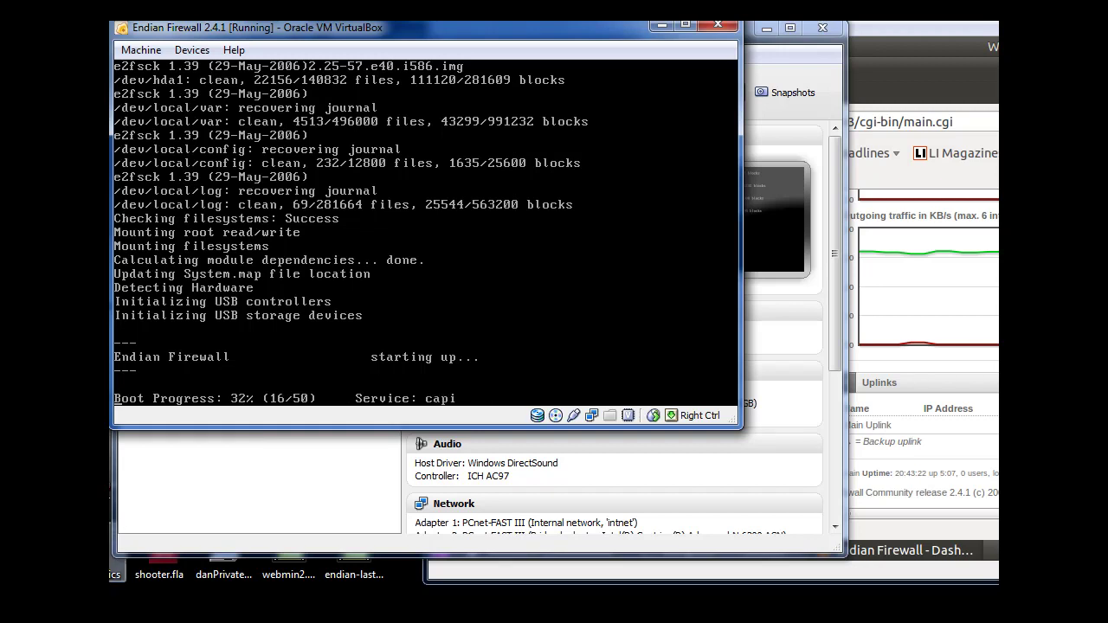
Run ipconfig in a Windows command prompt to check the host's network addresses, and close the prompt.
{"action": "key", "text": "super"}
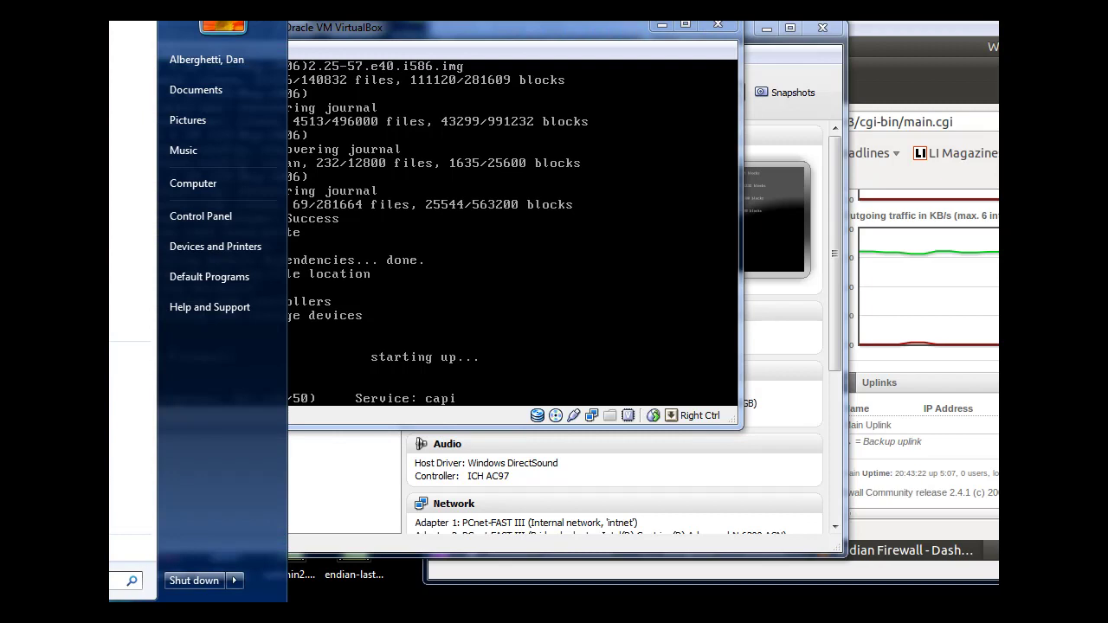
{"action": "type", "text": "cmd"}
{"action": "key", "text": "Return"}
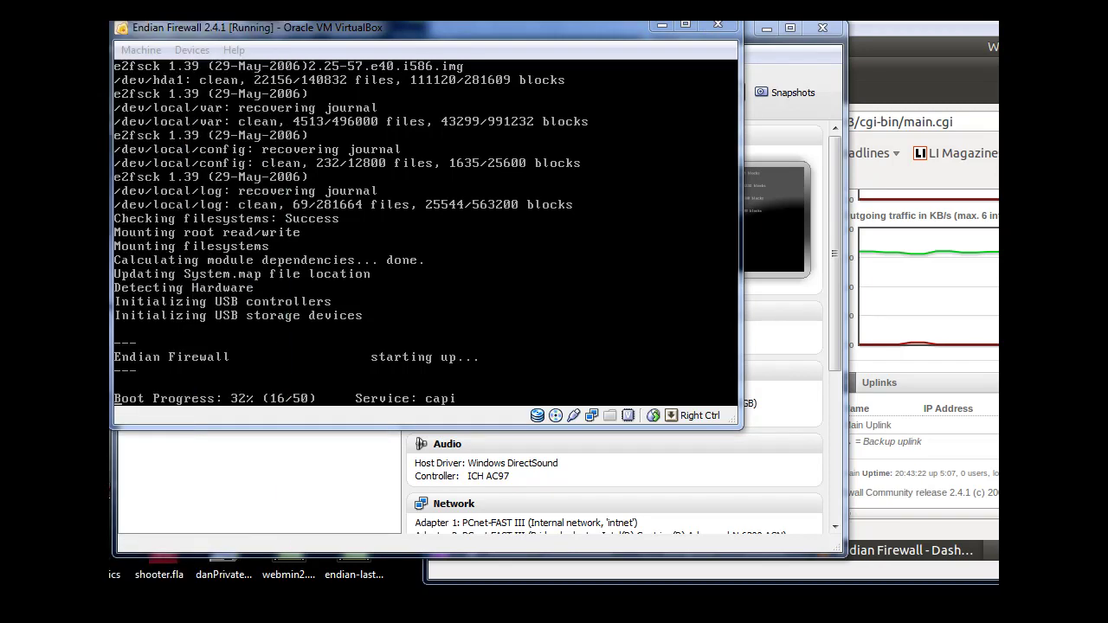
{"action": "left_click_drag", "start_coordinate": [245, 55], "coordinate": [228, 115]}
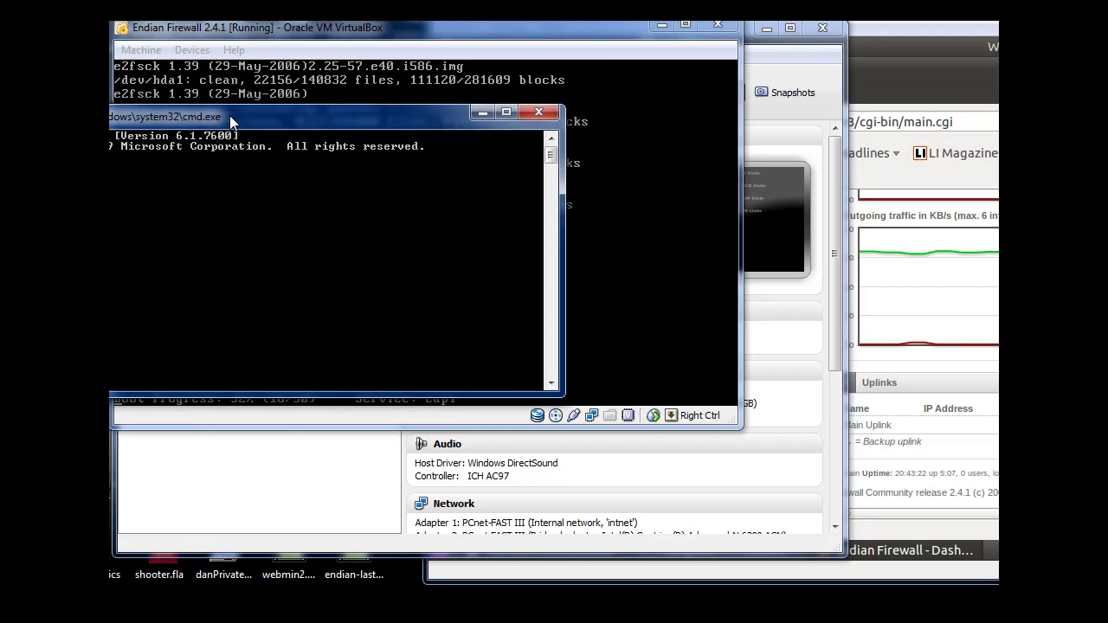
{"action": "type", "text": "ipconfig"}
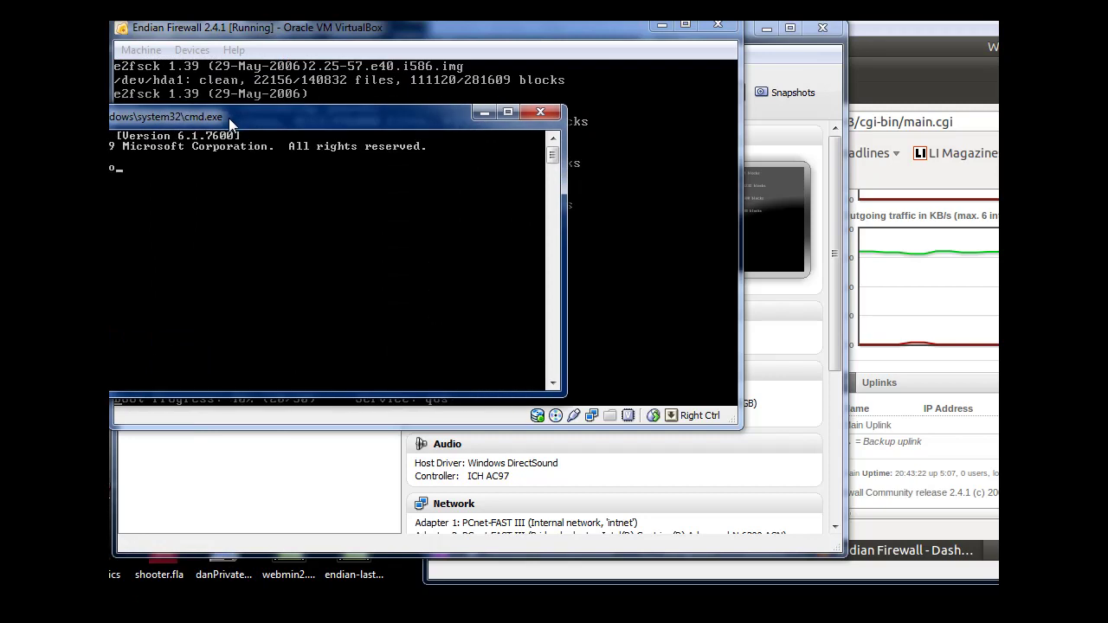
{"action": "key", "text": "Return"}
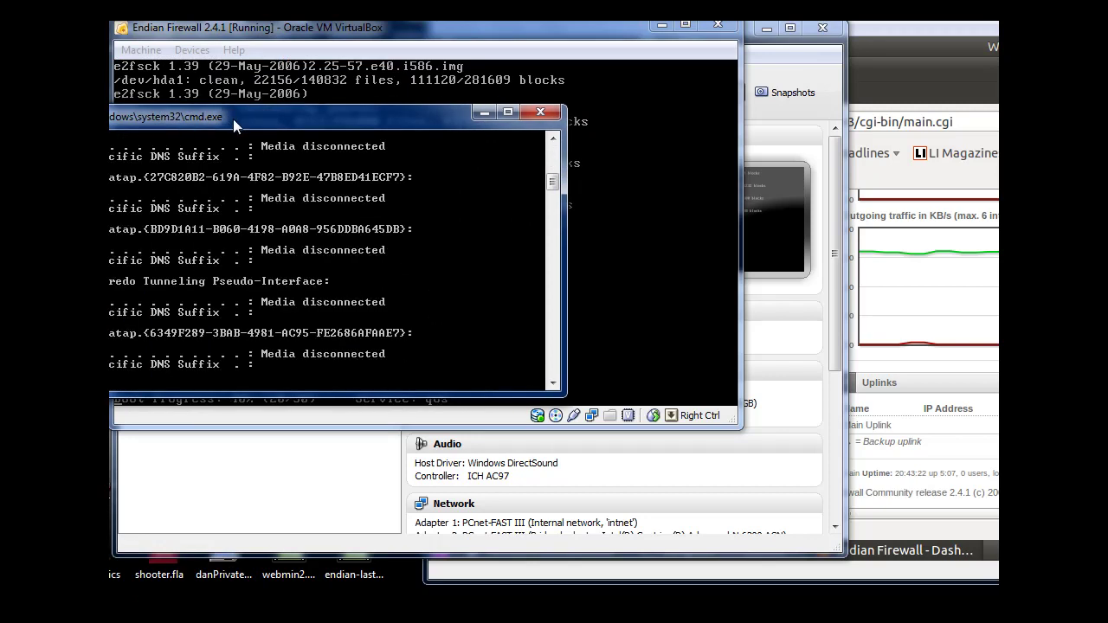
{"action": "left_click_drag", "start_coordinate": [554, 182], "coordinate": [554, 166]}
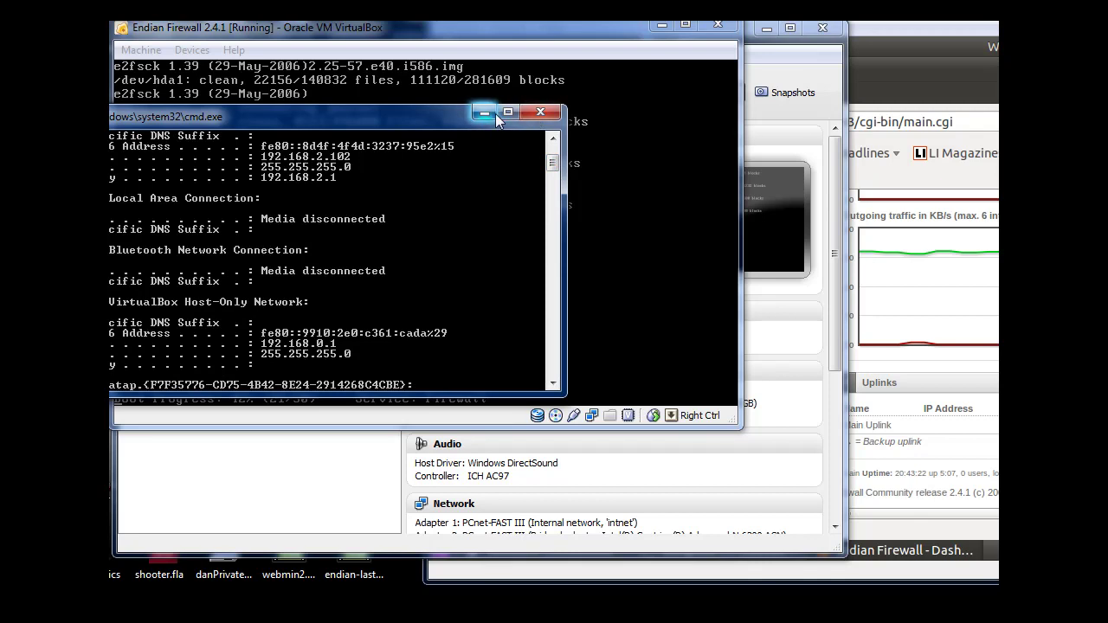
{"action": "left_click", "coordinate": [533, 116]}
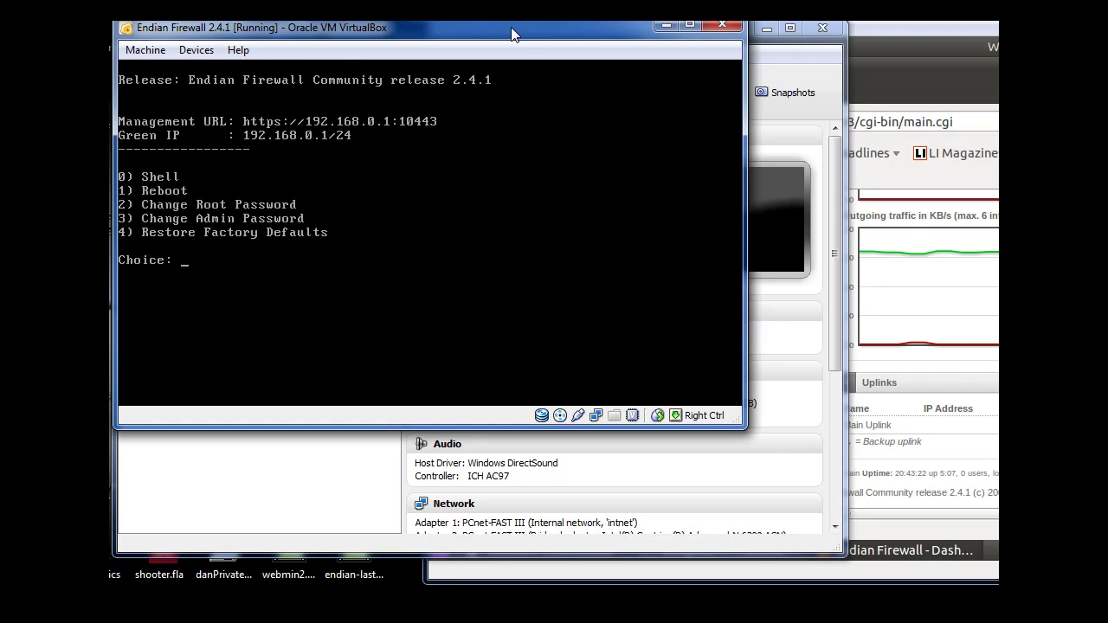
Reload the firewall dashboard in the Ubuntu10.10 machine's Firefox and confirm a security exception for its certificate.
{"action": "left_click_drag", "start_coordinate": [511, 34], "coordinate": [275, 0]}
{"action": "left_click_drag", "start_coordinate": [828, 12], "coordinate": [532, 37]}
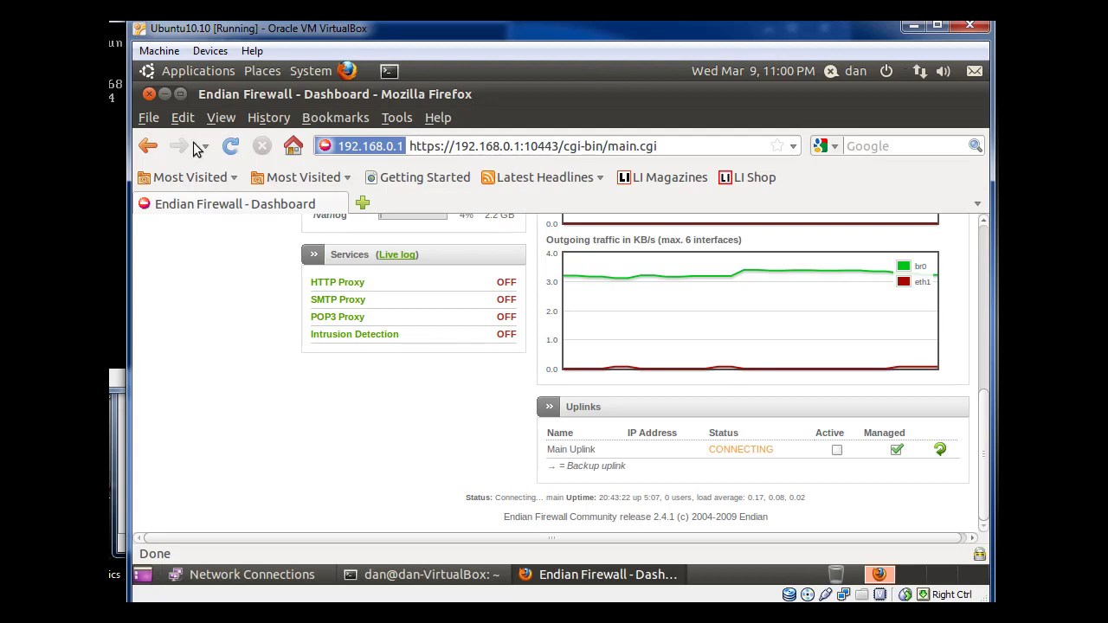
{"action": "left_click", "coordinate": [230, 146]}
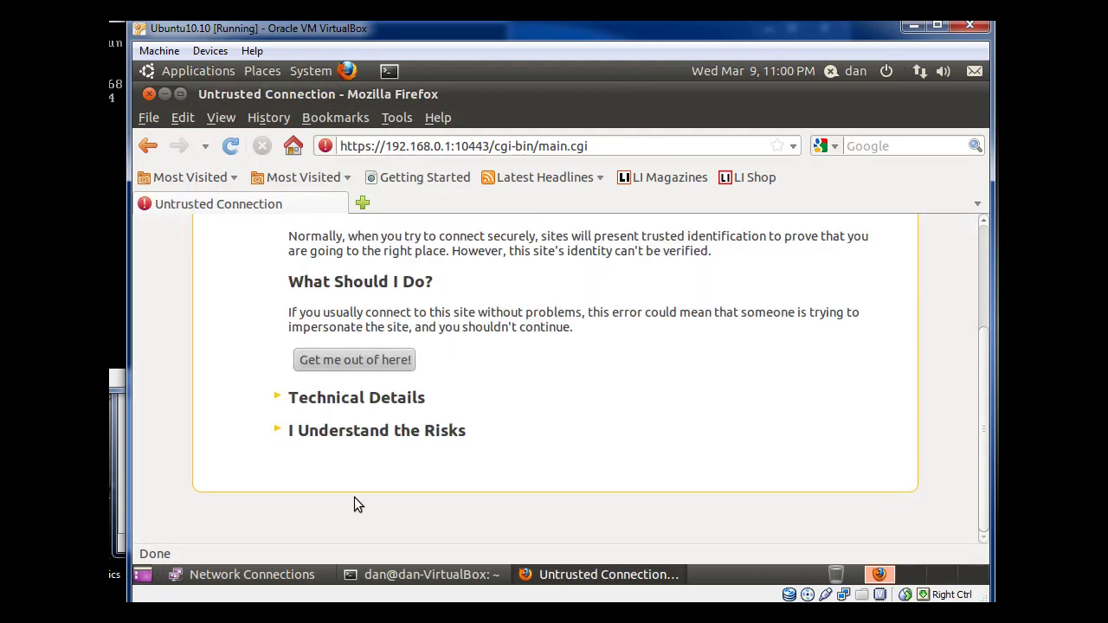
{"action": "left_click", "coordinate": [363, 431]}
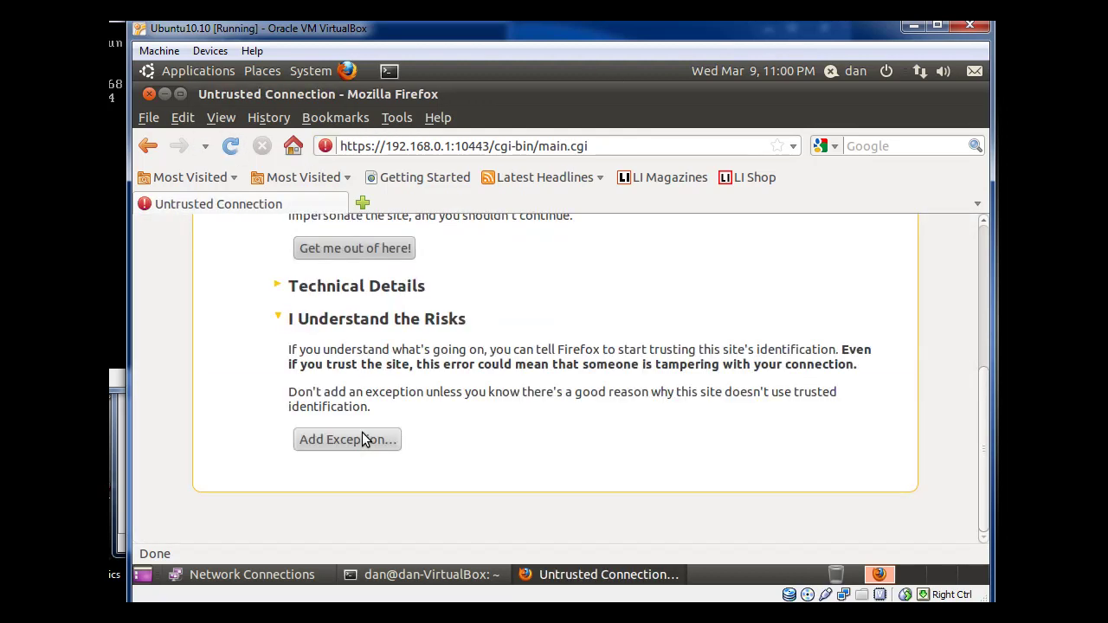
{"action": "left_click", "coordinate": [354, 441]}
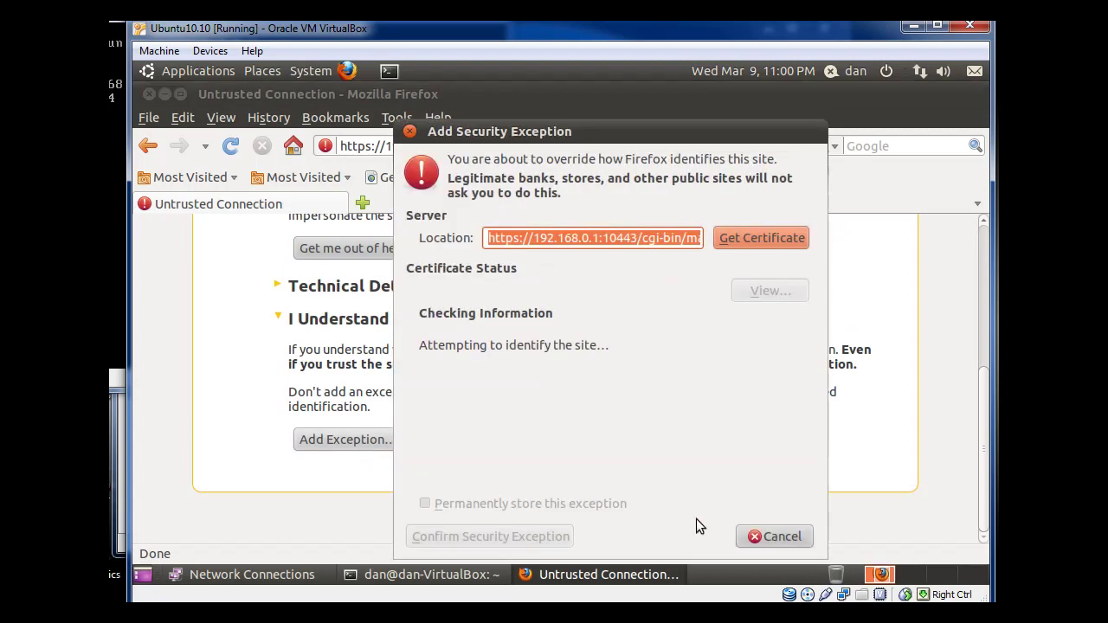
{"action": "left_click", "coordinate": [472, 540]}
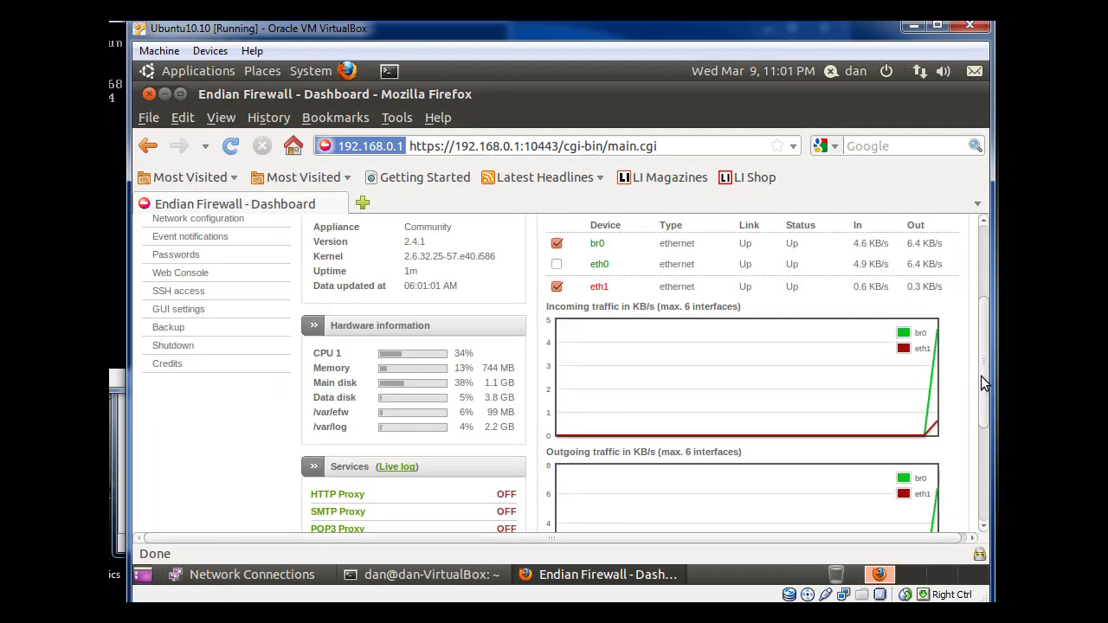
Examine the Main Uplink's IP address and status and the network interfaces on the firewall dashboard.
{"action": "scroll", "coordinate": [965, 337], "scroll_direction": "up", "scroll_amount": 3}
{"action": "scroll", "coordinate": [960, 331], "scroll_direction": "down", "scroll_amount": 10}
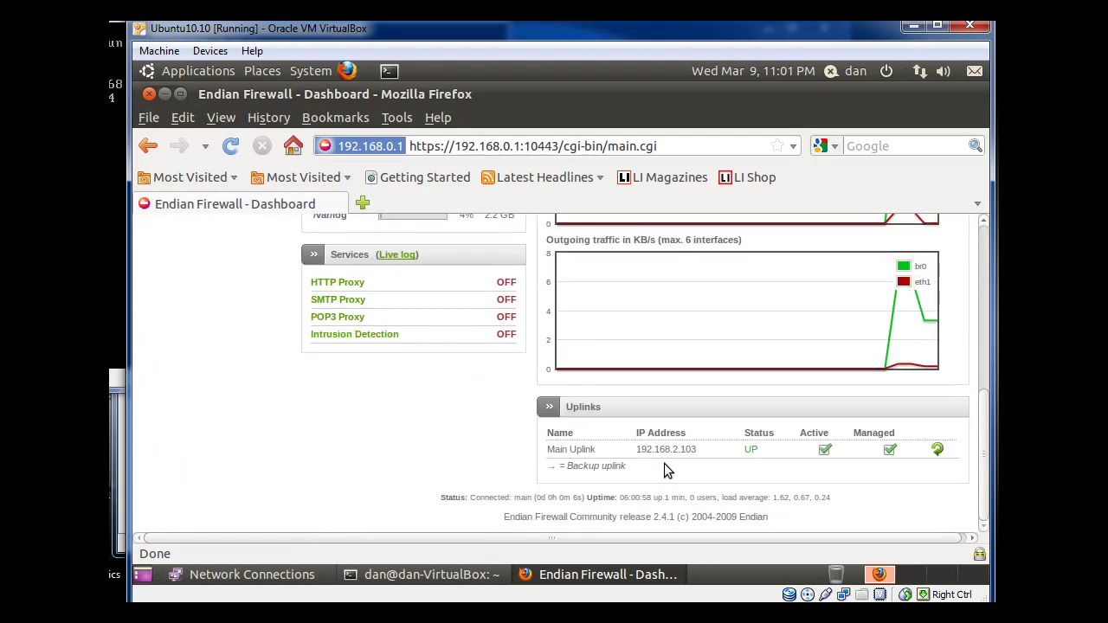
{"action": "mouse_move", "coordinate": [681, 37]}
{"action": "left_mouse_down"}
{"action": "mouse_move", "coordinate": [669, 35]}
{"action": "mouse_move", "coordinate": [675, 50]}
{"action": "left_mouse_up"}
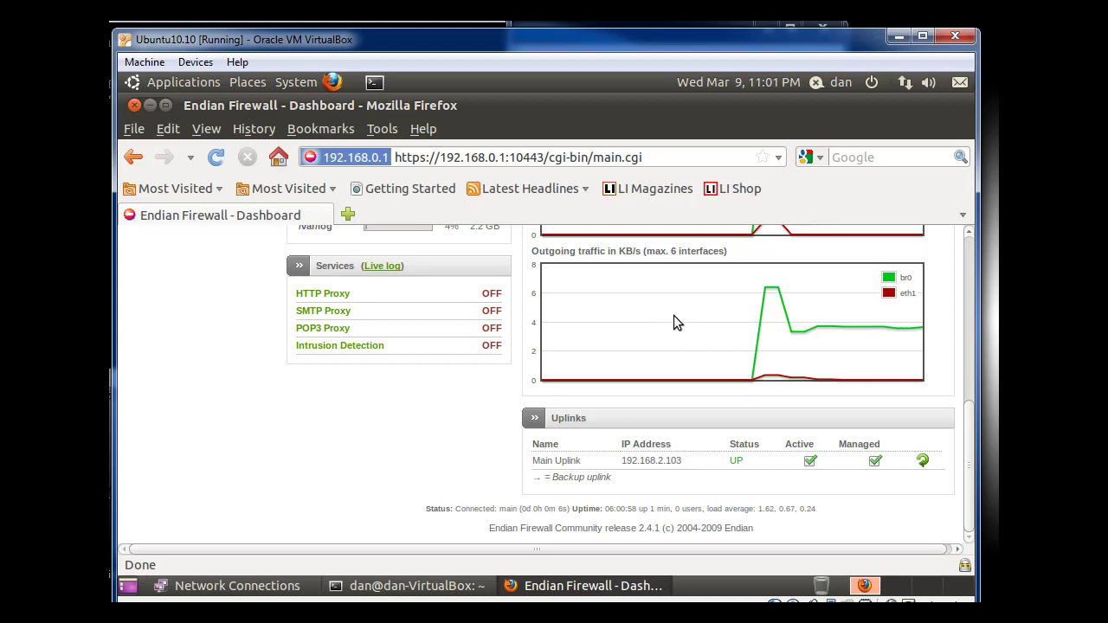
{"action": "mouse_move", "coordinate": [974, 451]}
{"action": "left_mouse_down"}
{"action": "mouse_move", "coordinate": [974, 401]}
{"action": "mouse_move", "coordinate": [974, 433]}
{"action": "left_mouse_up"}
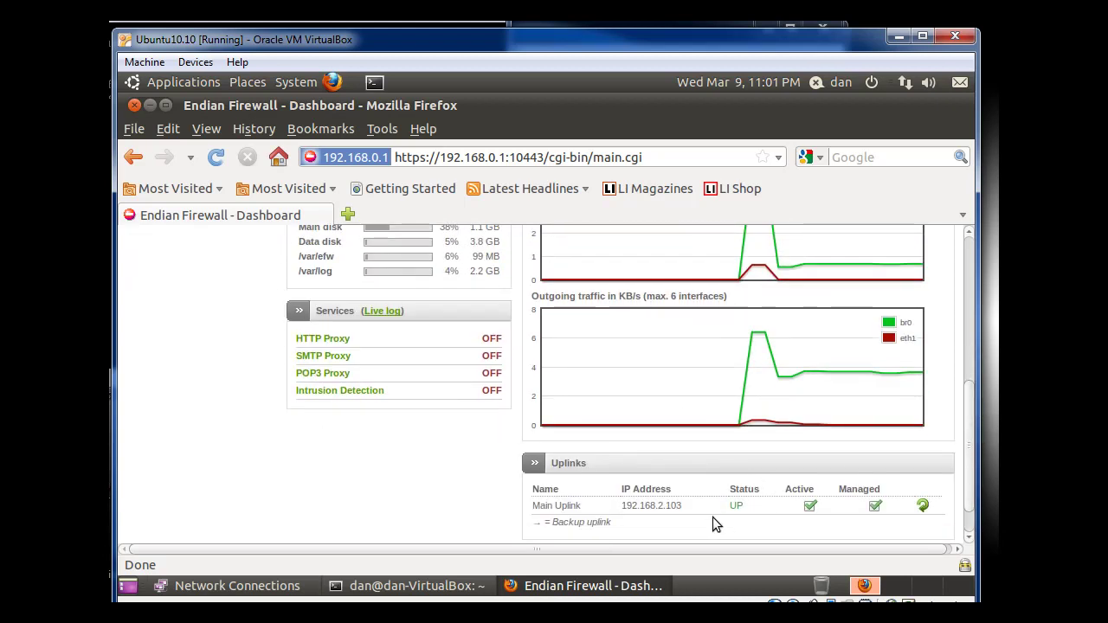
{"action": "left_click_drag", "start_coordinate": [967, 463], "coordinate": [966, 322]}
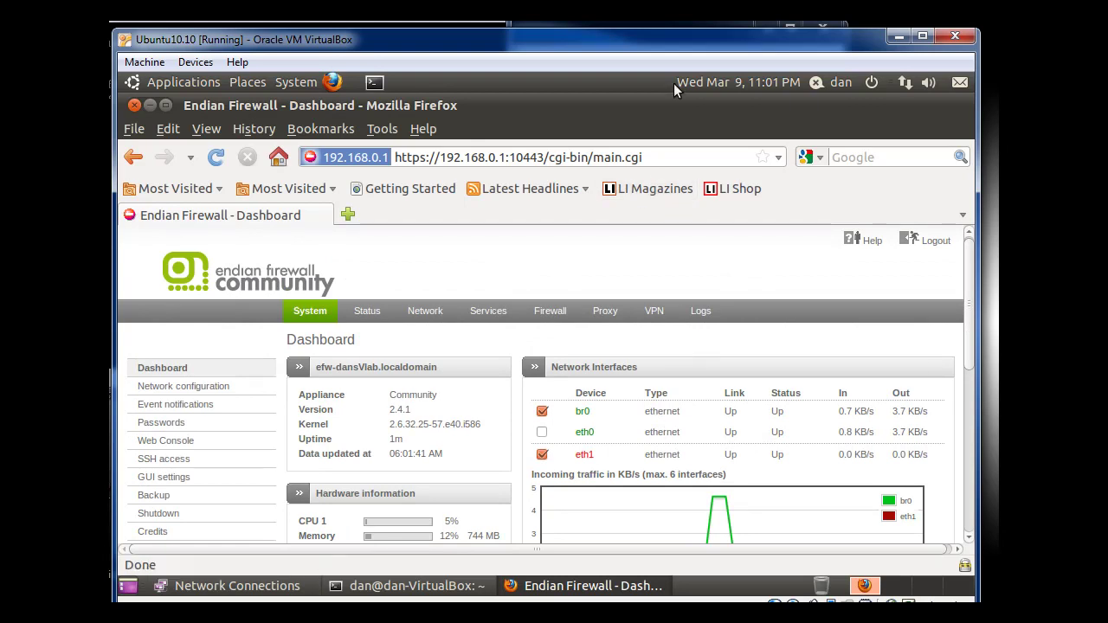
{"action": "mouse_move", "coordinate": [745, 48]}
{"action": "left_mouse_down"}
{"action": "mouse_move", "coordinate": [726, 71]}
{"action": "mouse_move", "coordinate": [718, 192]}
{"action": "mouse_move", "coordinate": [707, 206]}
{"action": "mouse_move", "coordinate": [743, 105]}
{"action": "mouse_move", "coordinate": [736, 42]}
{"action": "left_mouse_up"}
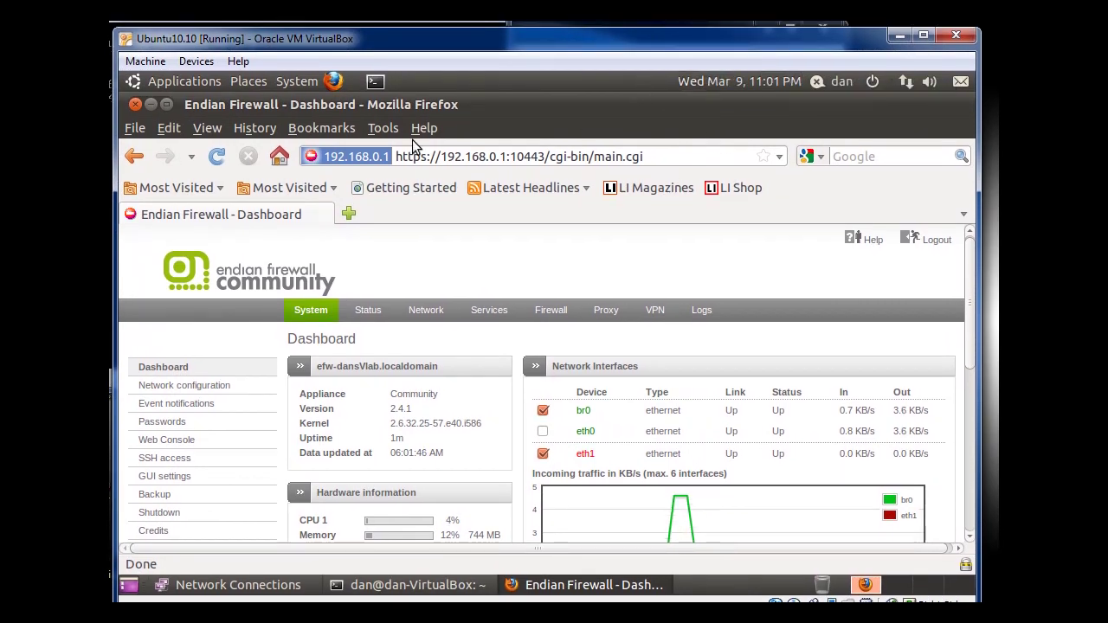
Minimize Firefox, close the terminal, and look over the wired and wireless entries in Network Connections.
{"action": "left_click", "coordinate": [150, 104]}
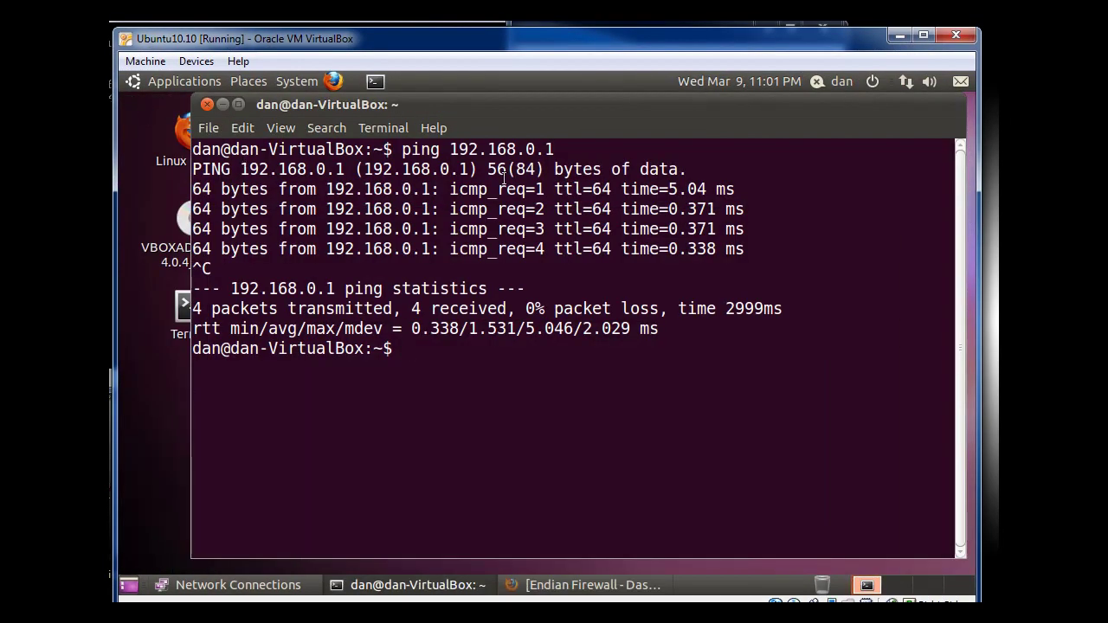
{"action": "left_click", "coordinate": [207, 105]}
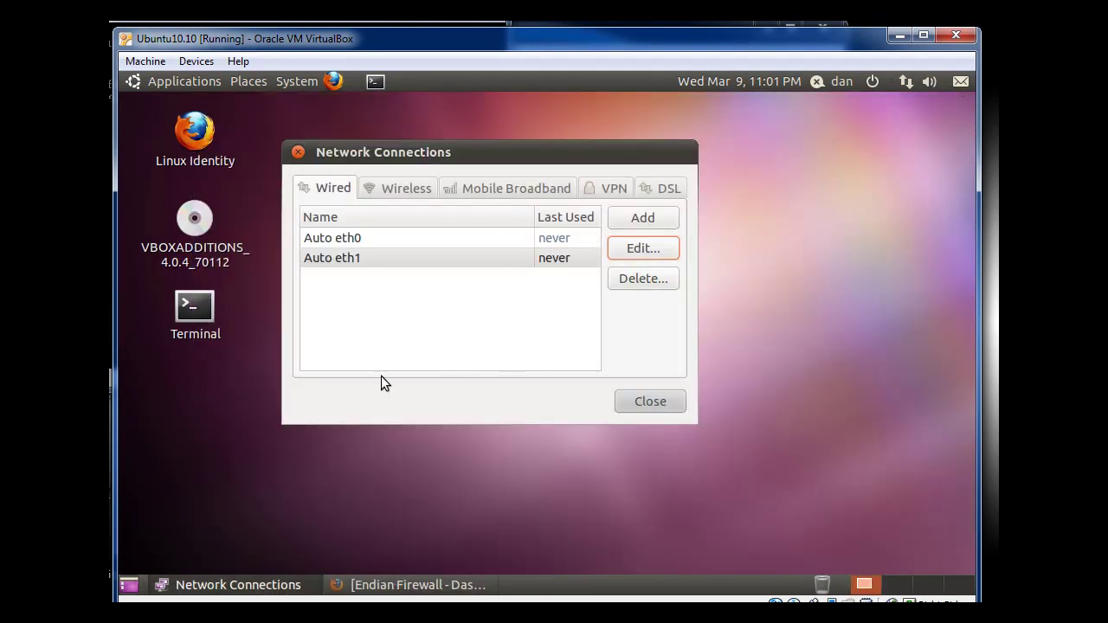
{"action": "left_click", "coordinate": [392, 238]}
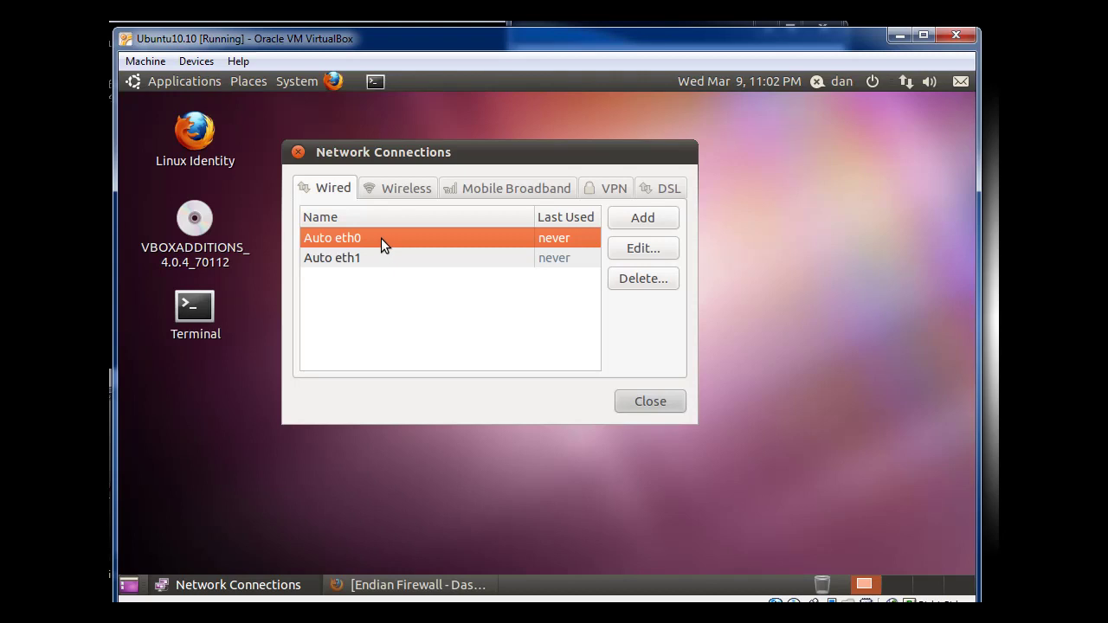
{"action": "left_click", "coordinate": [388, 188]}
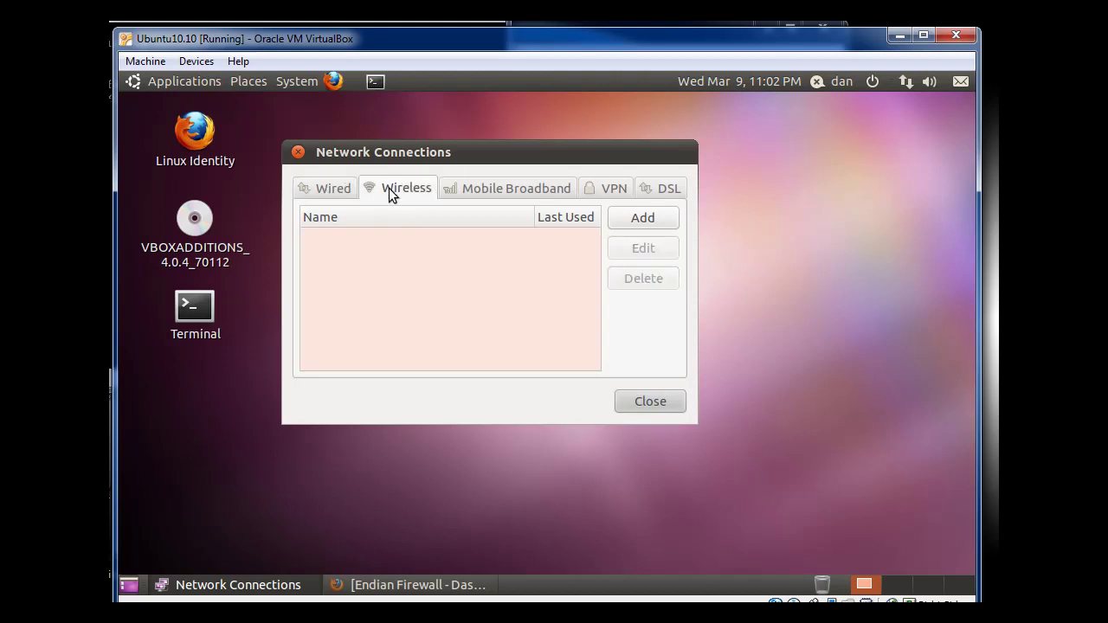
{"action": "left_click", "coordinate": [319, 196]}
{"action": "left_click", "coordinate": [346, 189]}
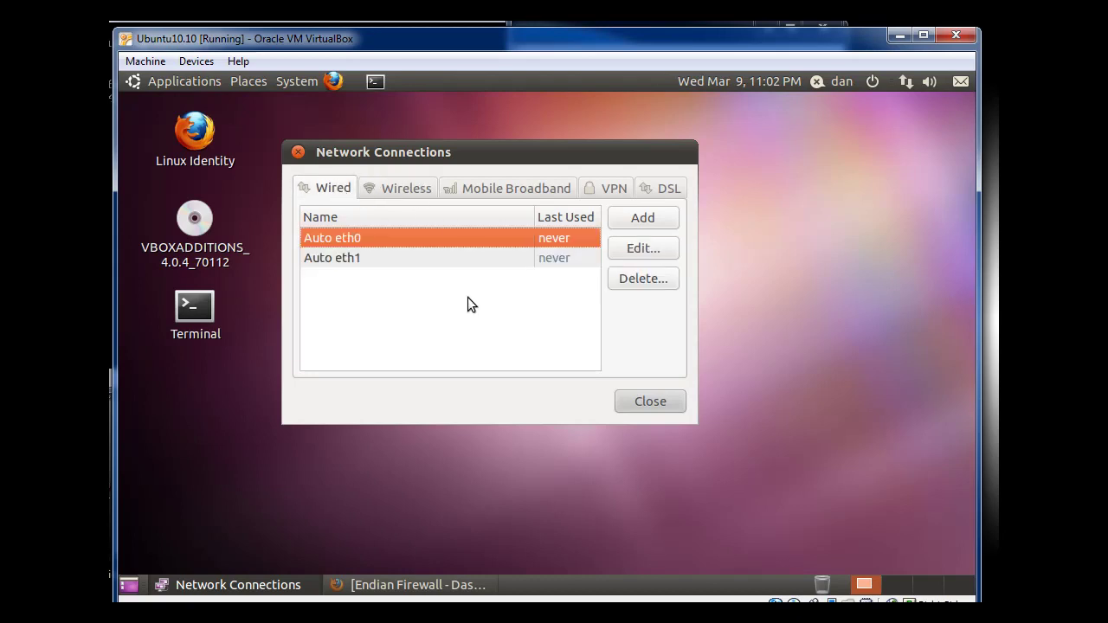
{"action": "left_click", "coordinate": [446, 257]}
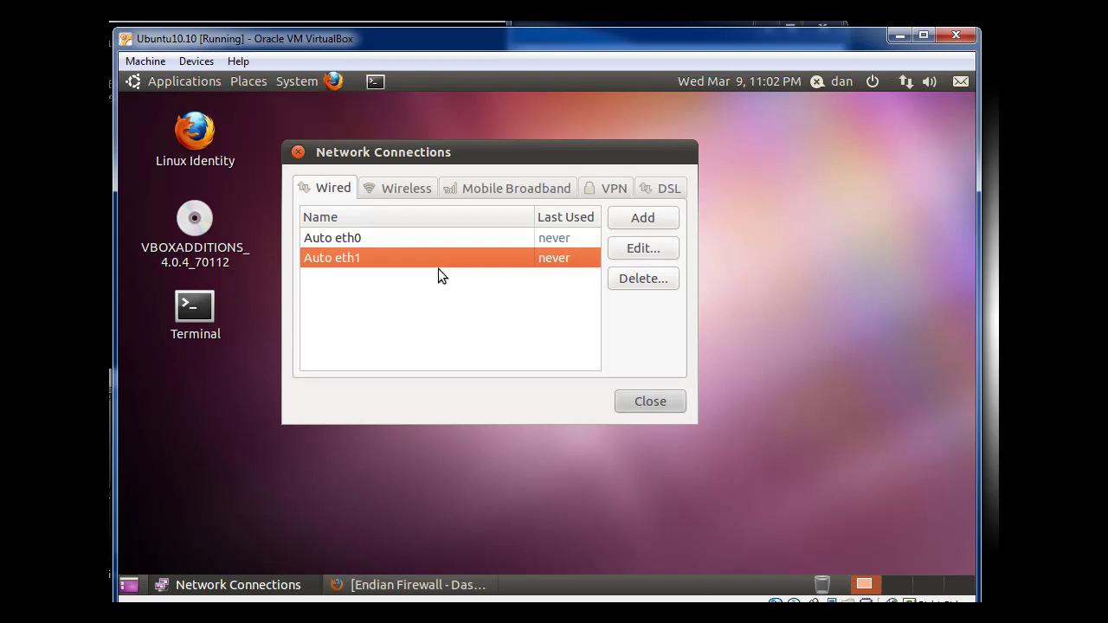
Disconnect the Auto eth0 wired connection on the Ubuntu machine.
{"action": "left_click", "coordinate": [906, 81]}
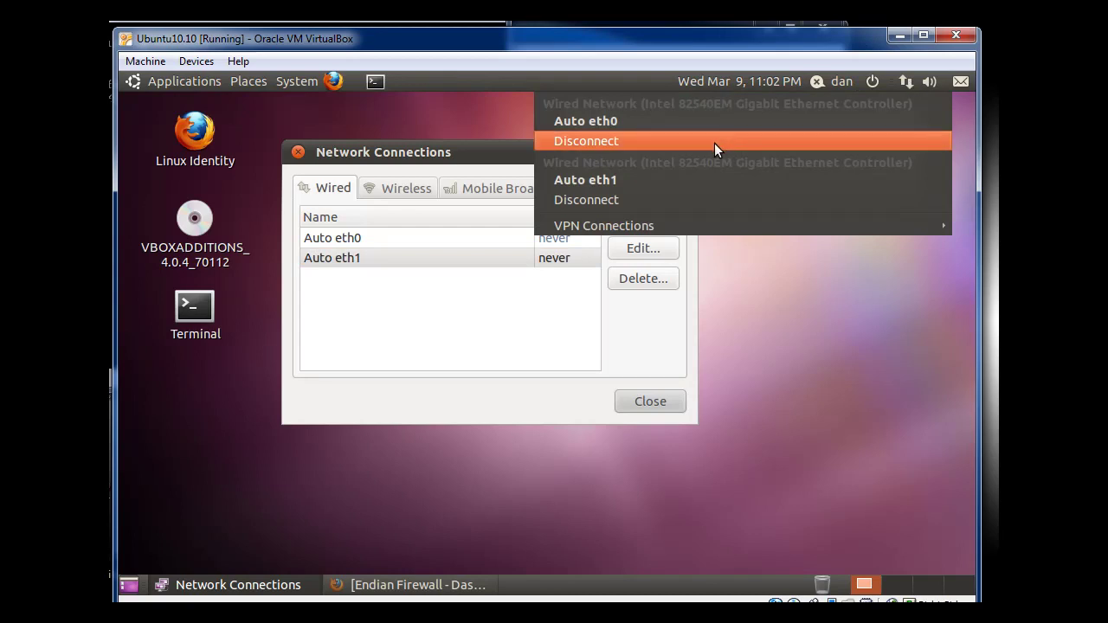
{"action": "left_click", "coordinate": [590, 137]}
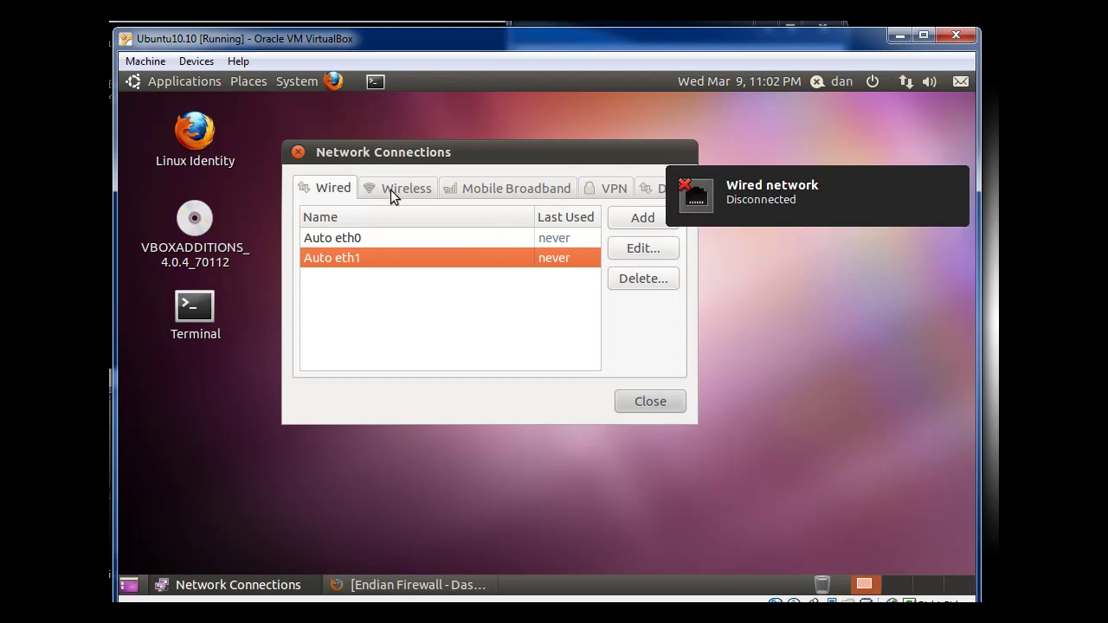
Open the Auto eth1 connection for editing and set its IPv4 method to Automatic (DHCP).
{"action": "double_click", "coordinate": [352, 258]}
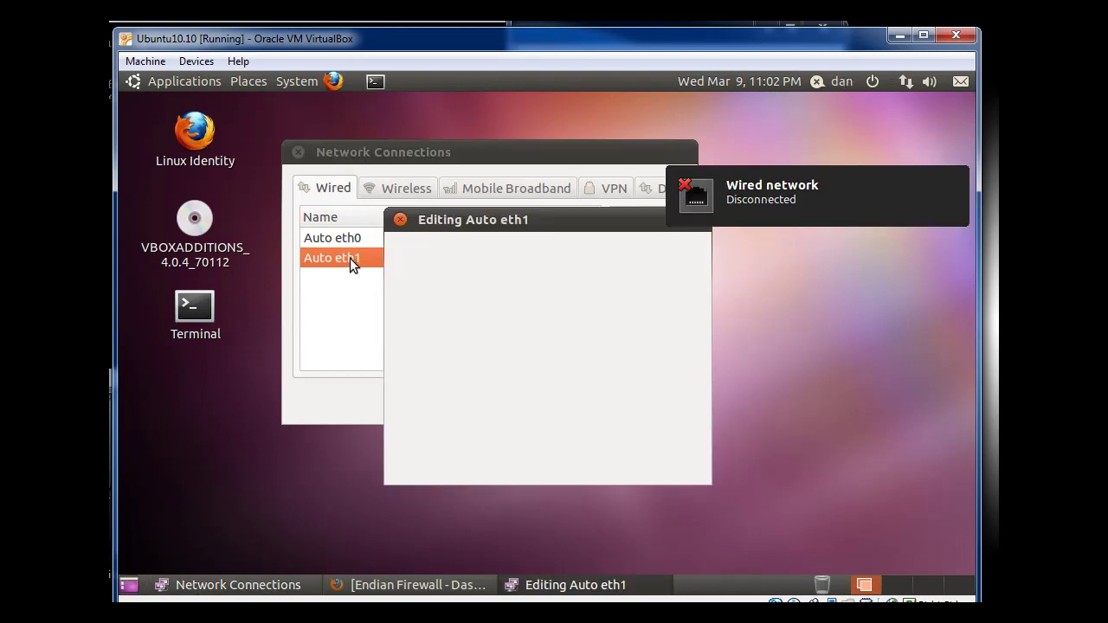
{"action": "left_click_drag", "start_coordinate": [590, 115], "coordinate": [500, 189]}
{"action": "left_click", "coordinate": [477, 277]}
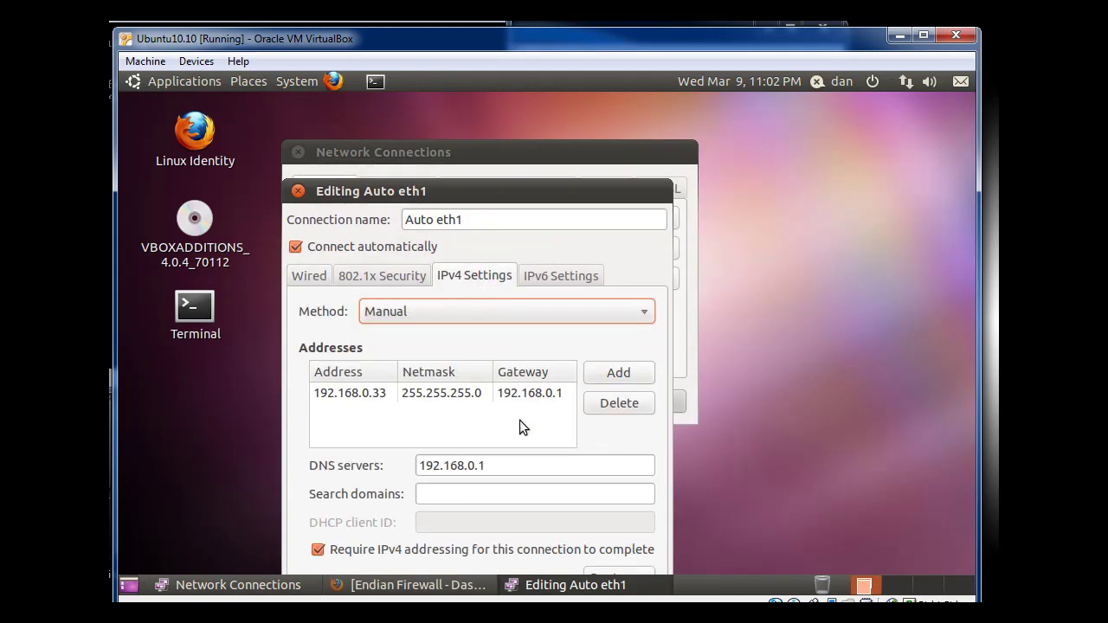
{"action": "left_click", "coordinate": [630, 311]}
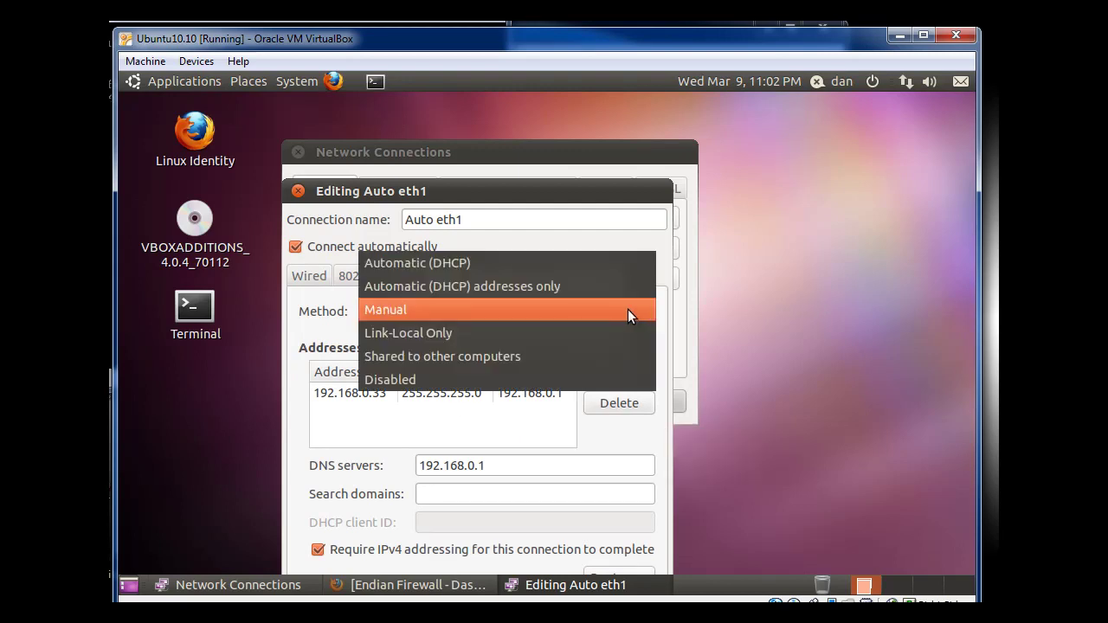
{"action": "left_click", "coordinate": [448, 262]}
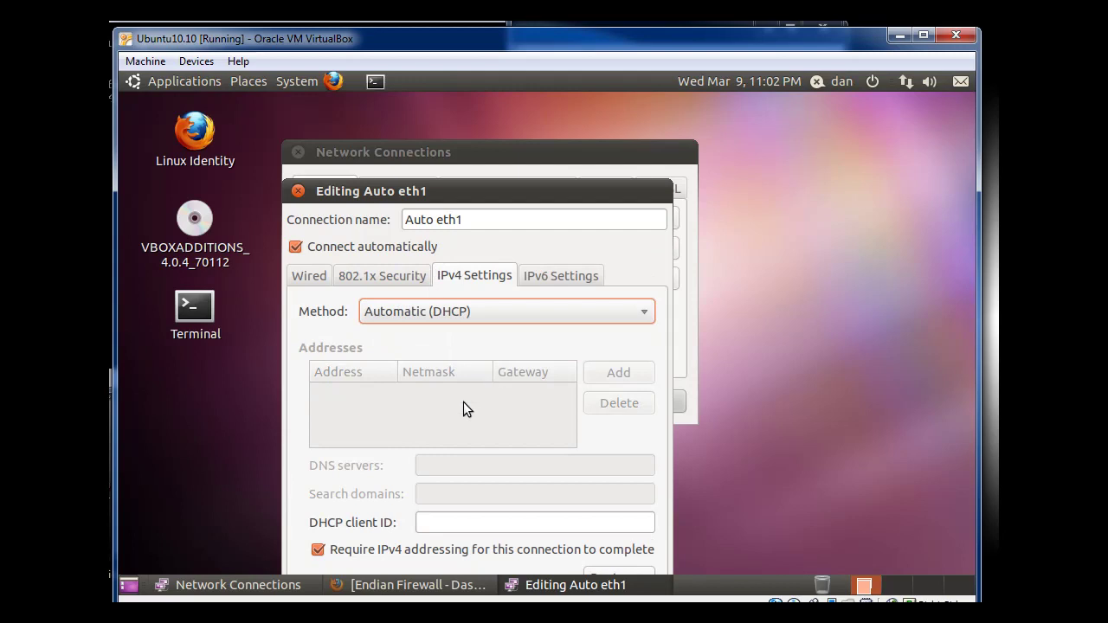
Apply the Auto eth1 connection changes and authenticate with the account password.
{"action": "left_click_drag", "start_coordinate": [547, 191], "coordinate": [654, 106]}
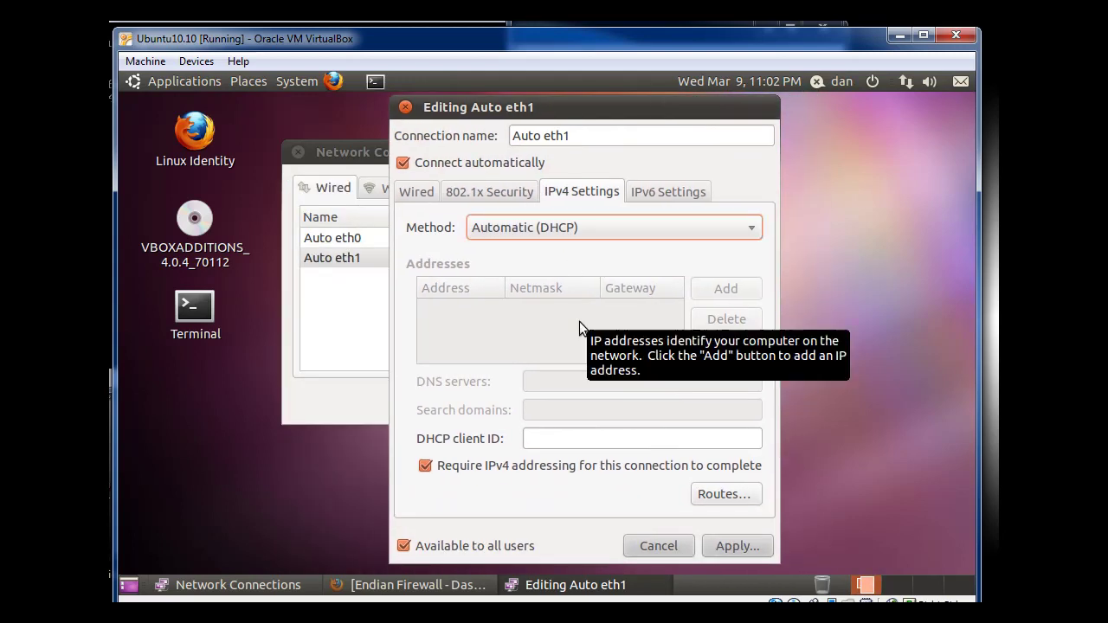
{"action": "left_click", "coordinate": [743, 545]}
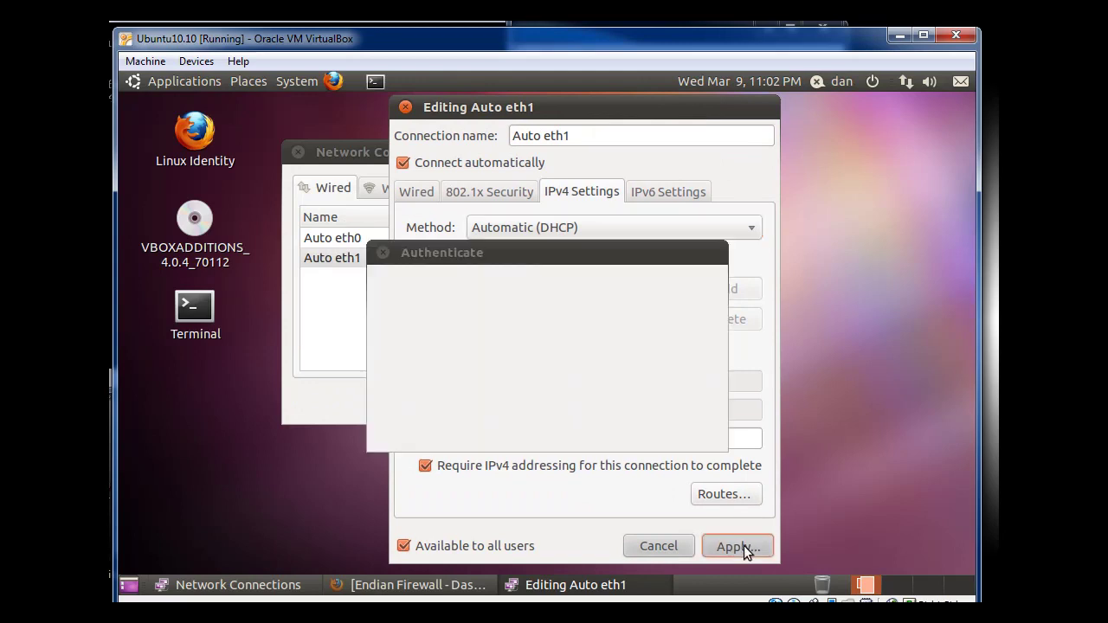
{"action": "left_click", "coordinate": [537, 385]}
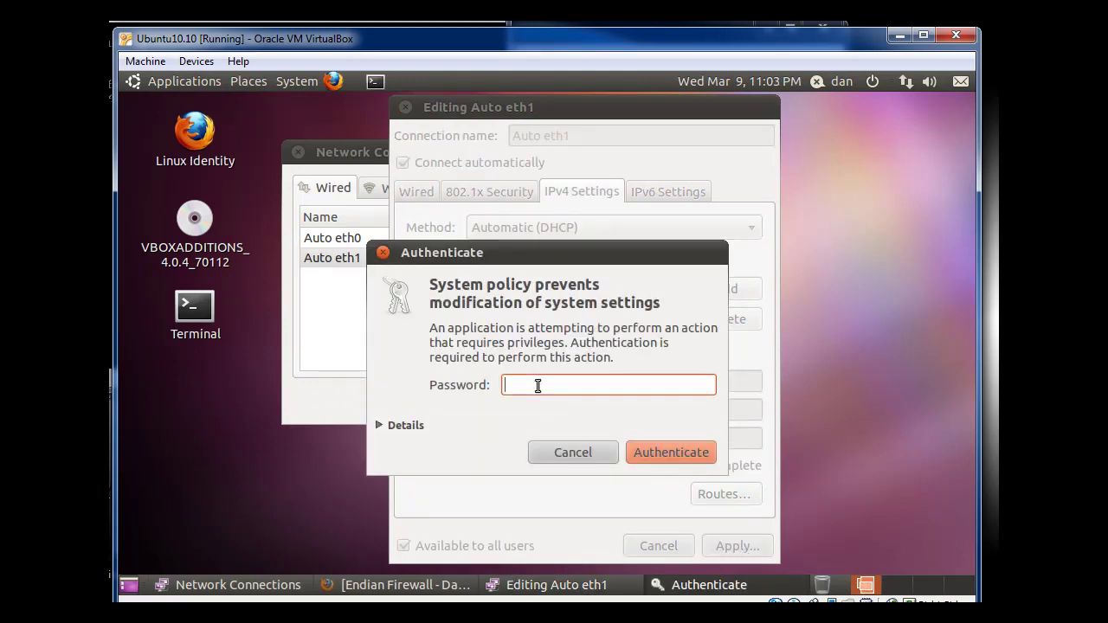
{"action": "type", "text": "••••••"}
{"action": "key", "text": "Return"}
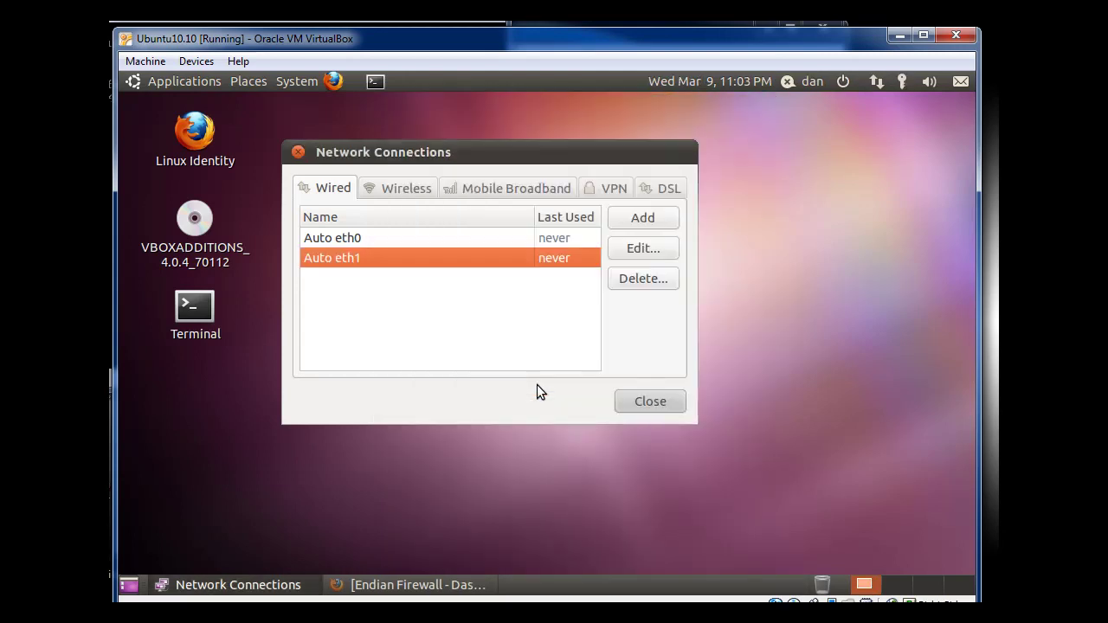
Check the connection status of Auto eth0 and Auto eth1 in the list of active networks.
{"action": "left_click_drag", "start_coordinate": [529, 154], "coordinate": [574, 136]}
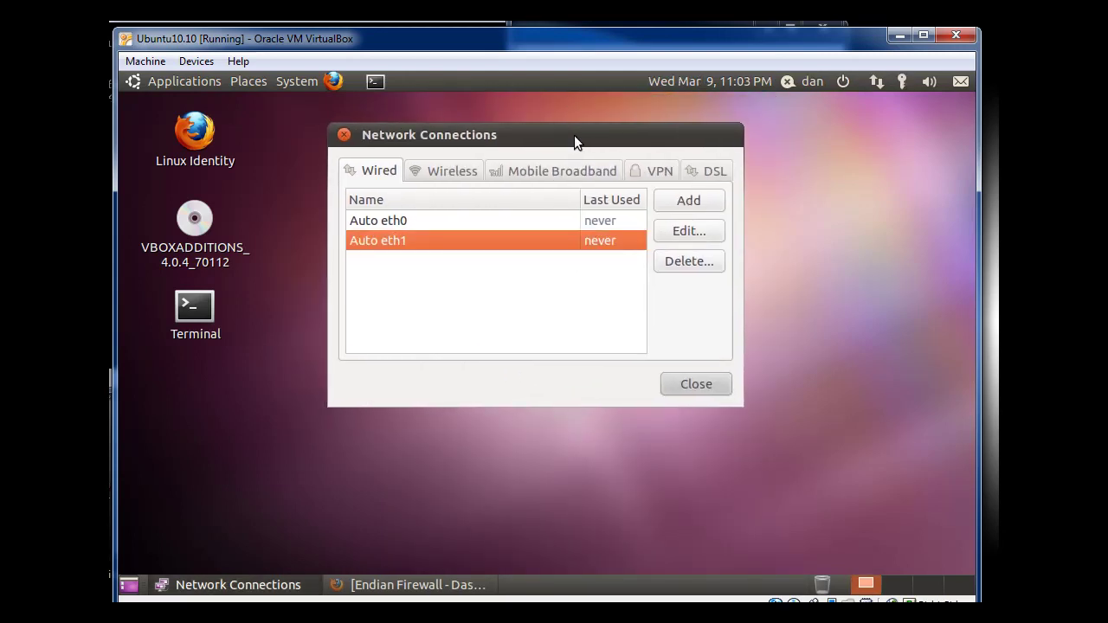
{"action": "left_click", "coordinate": [874, 81]}
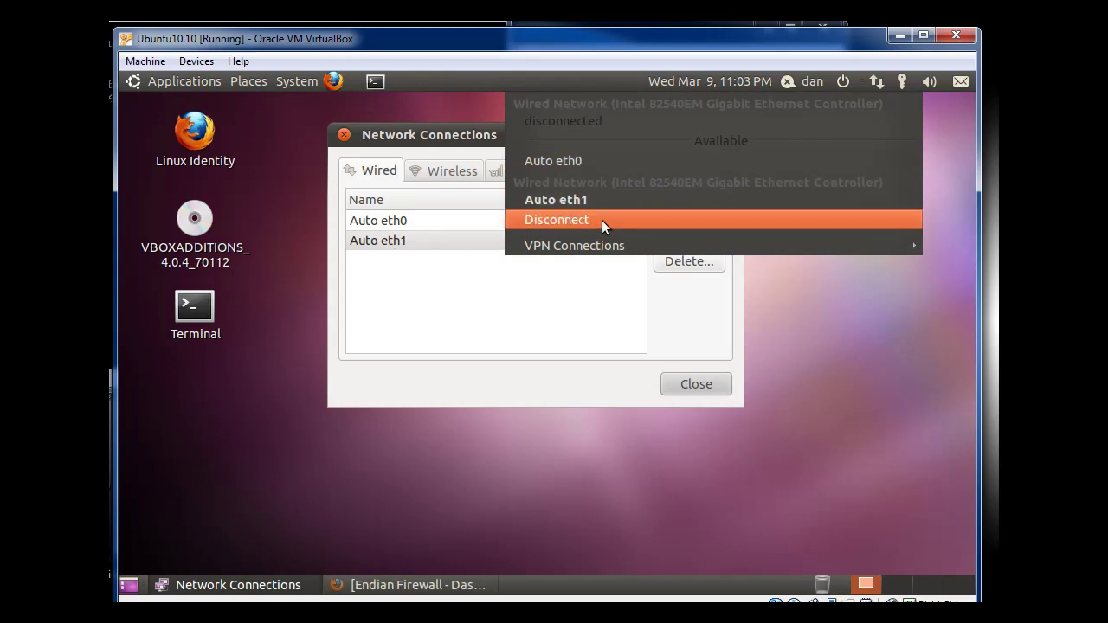
{"action": "left_click", "coordinate": [530, 320]}
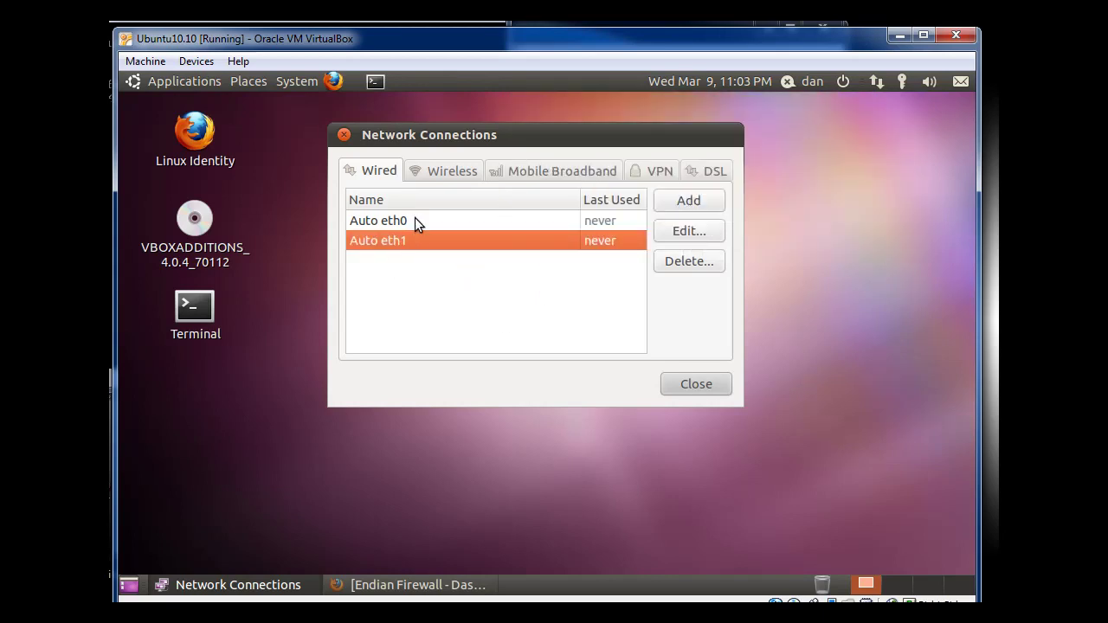
Run ifconfig in a new terminal and examine the addresses of the eth0 and eth1 interfaces.
{"action": "left_click", "coordinate": [199, 327]}
{"action": "double_click", "coordinate": [199, 322]}
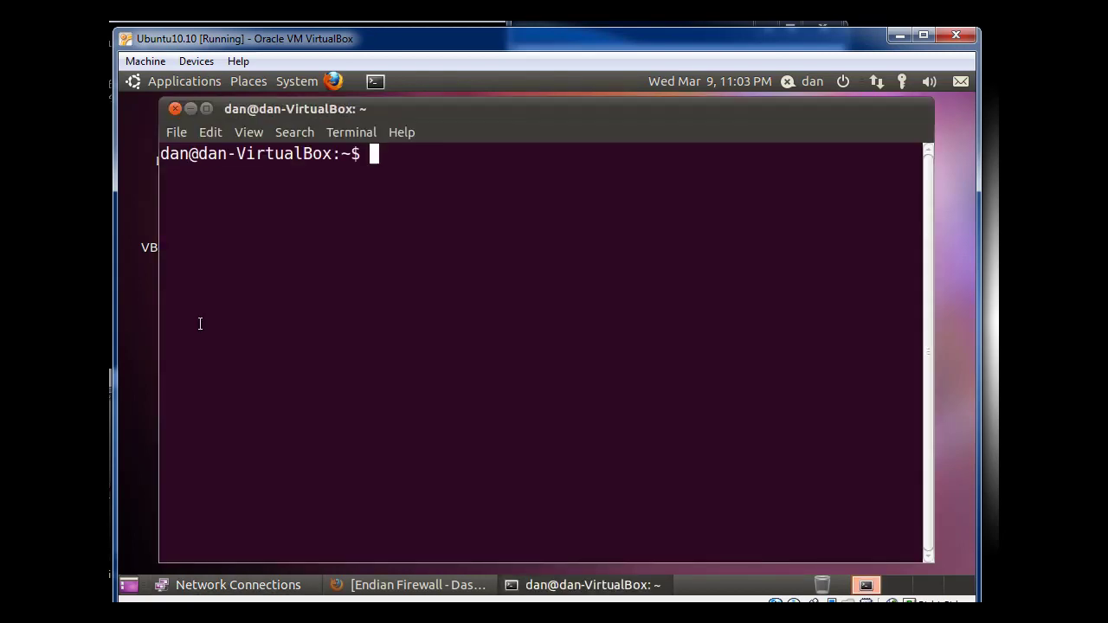
{"action": "type", "text": "ifconfig"}
{"action": "key", "text": "Return"}
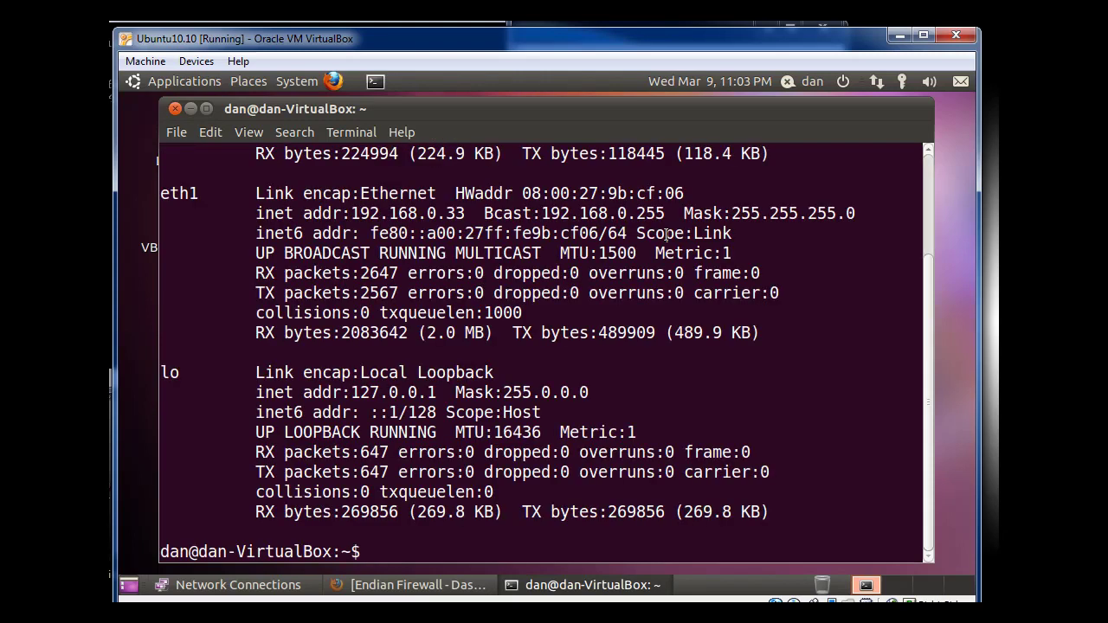
{"action": "left_click_drag", "start_coordinate": [928, 391], "coordinate": [913, 192]}
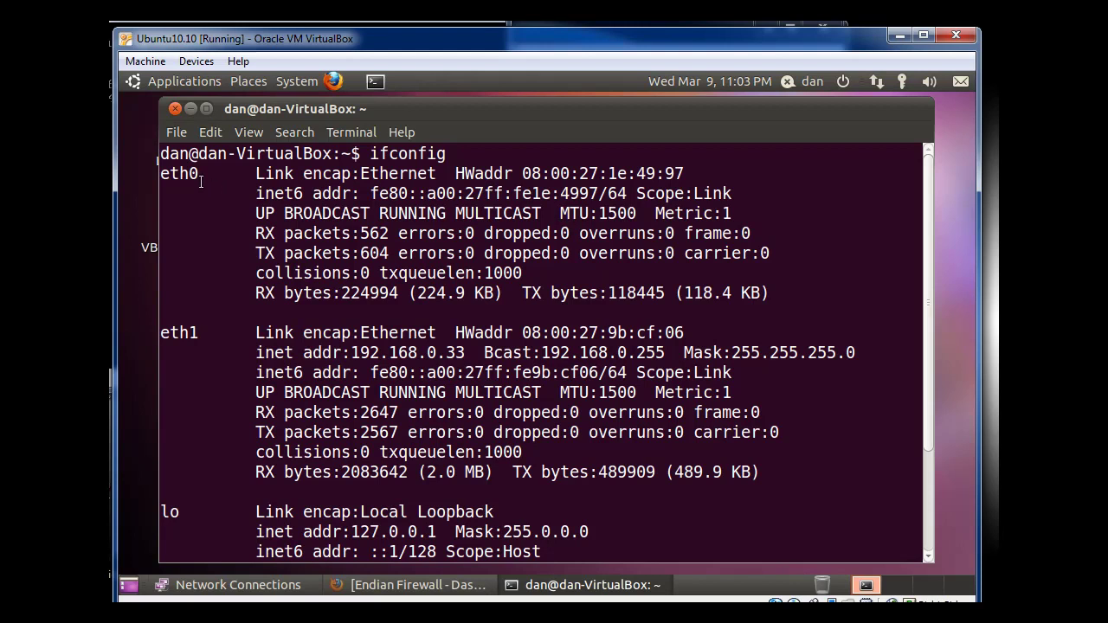
{"action": "left_click_drag", "start_coordinate": [925, 204], "coordinate": [925, 307]}
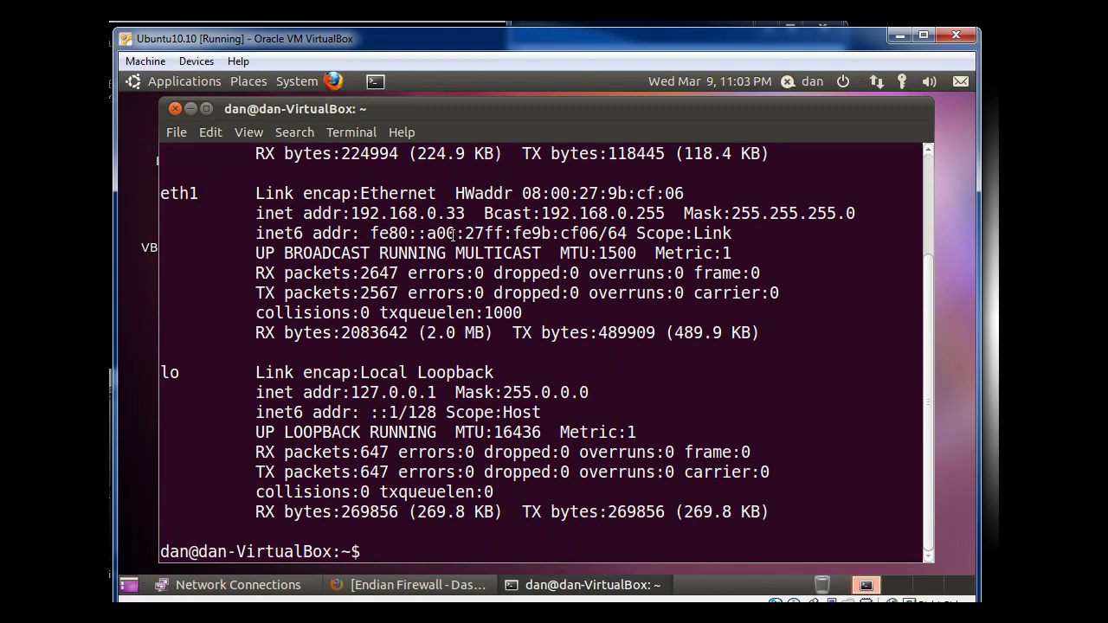
Take the eth1 interface down with sudo ifconfig eth1 down, entering the sudo password.
{"action": "type", "text": "sudo ifcon"}
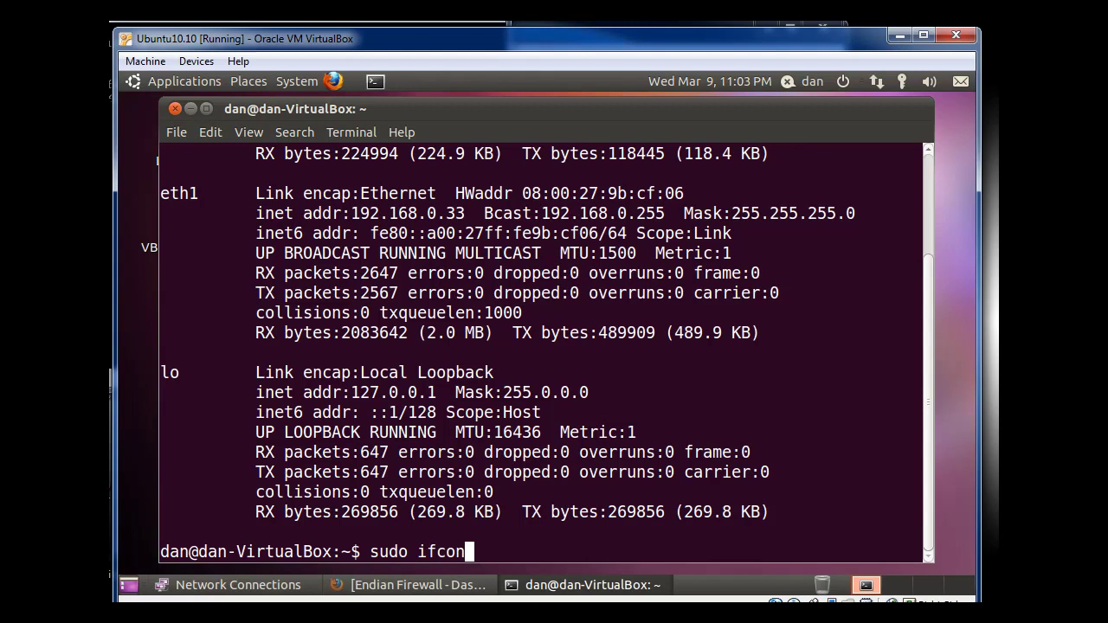
{"action": "type", "text": "fig eth1"}
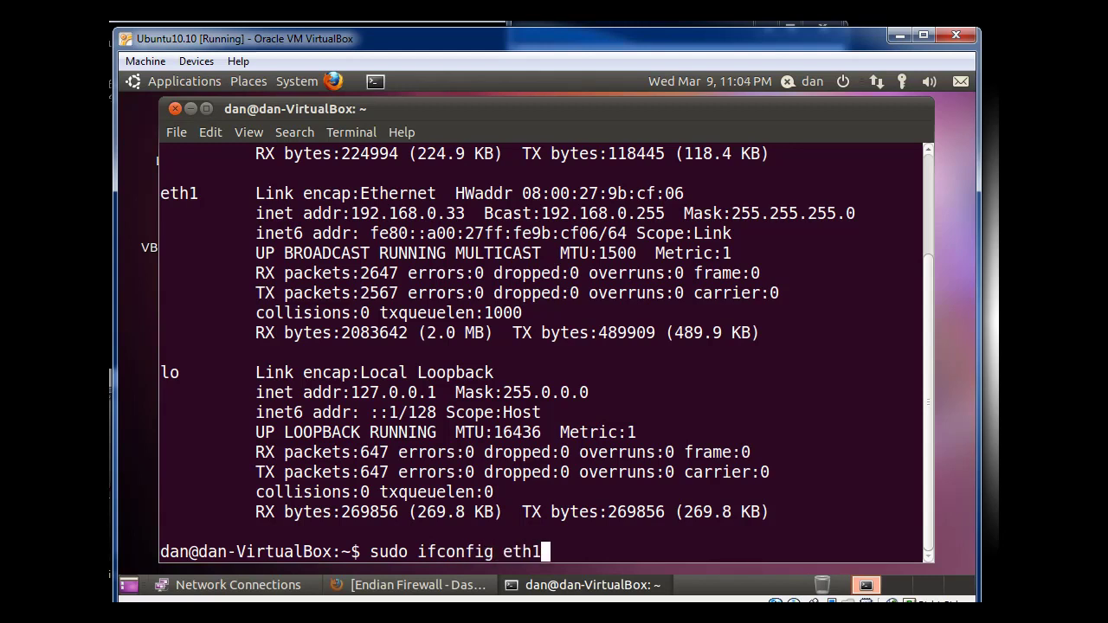
{"action": "type", "text": " down"}
{"action": "key", "text": "Return"}
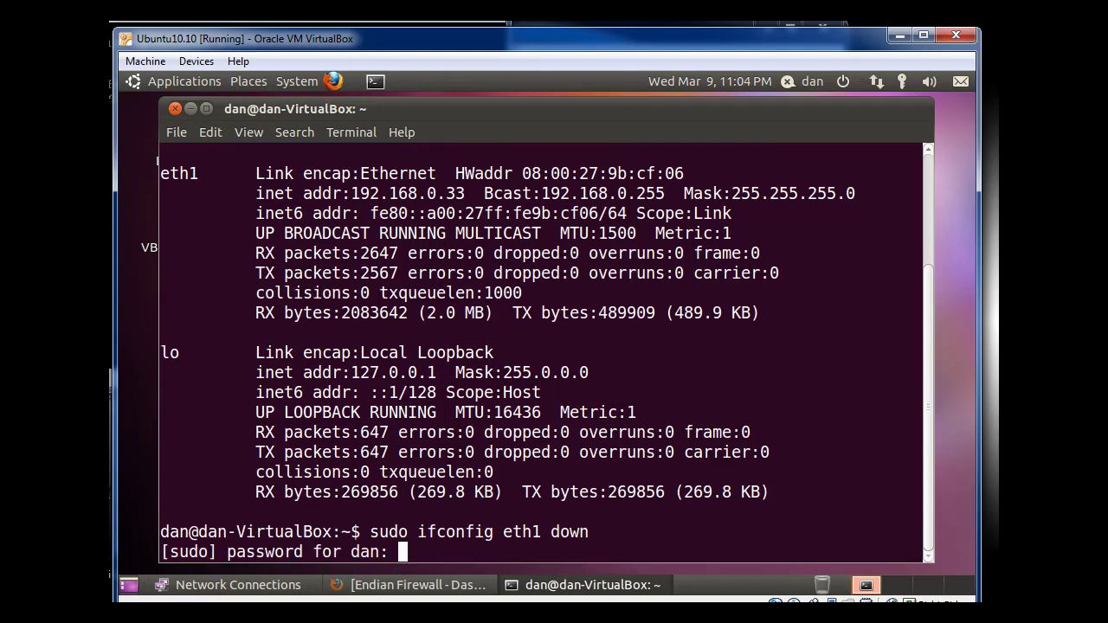
{"action": "key", "text": "Return"}
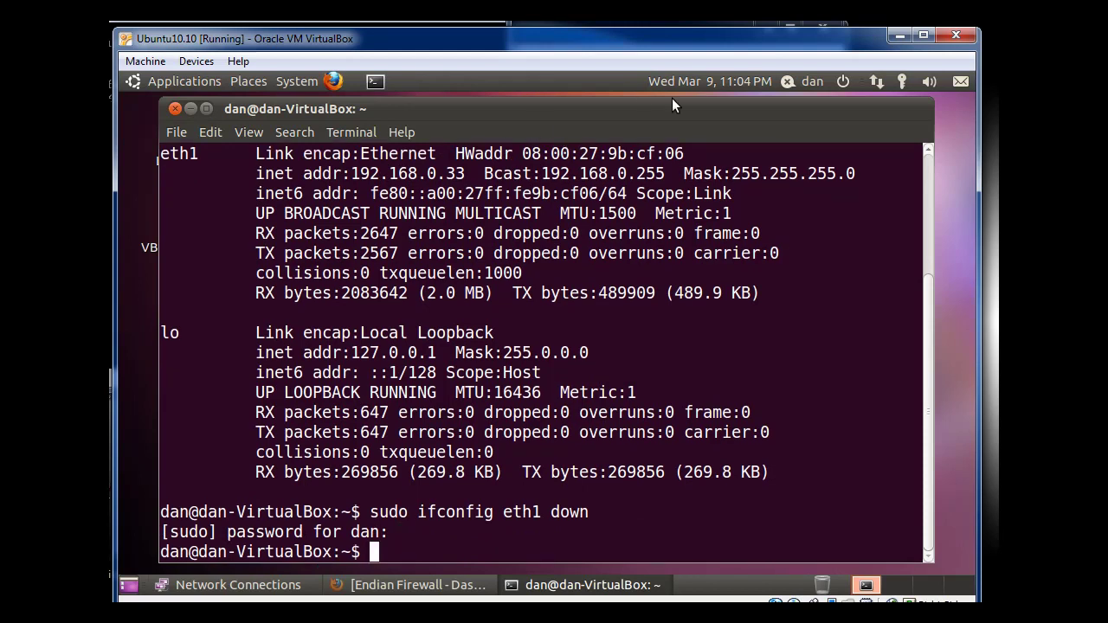
Bring the eth1 interface back up with sudo ifconfig eth1 up.
{"action": "type", "text": "0"}
{"action": "key", "text": "BackSpace"}
{"action": "key", "text": "Up"}
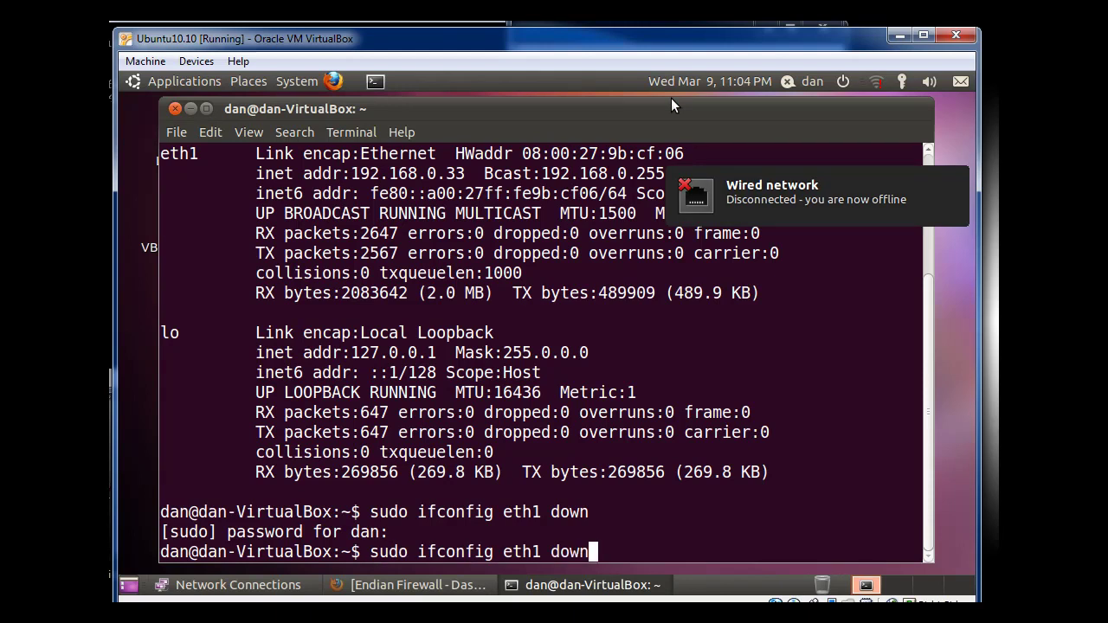
{"action": "key", "text": "BackSpace"}
{"action": "key", "text": "BackSpace"}
{"action": "key", "text": "BackSpace"}
{"action": "key", "text": "BackSpace"}
{"action": "type", "text": "up"}
{"action": "key", "text": "Return"}
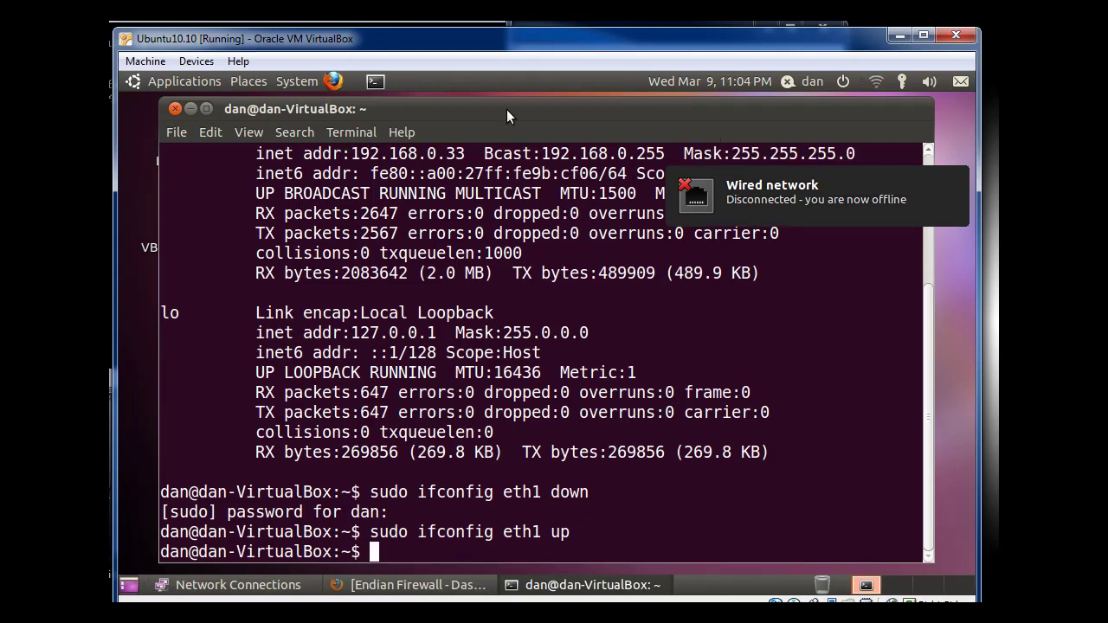
Run ifconfig twice to check whether eth1 has received an IP address.
{"action": "type", "text": "ifconfig"}
{"action": "key", "text": "Return"}
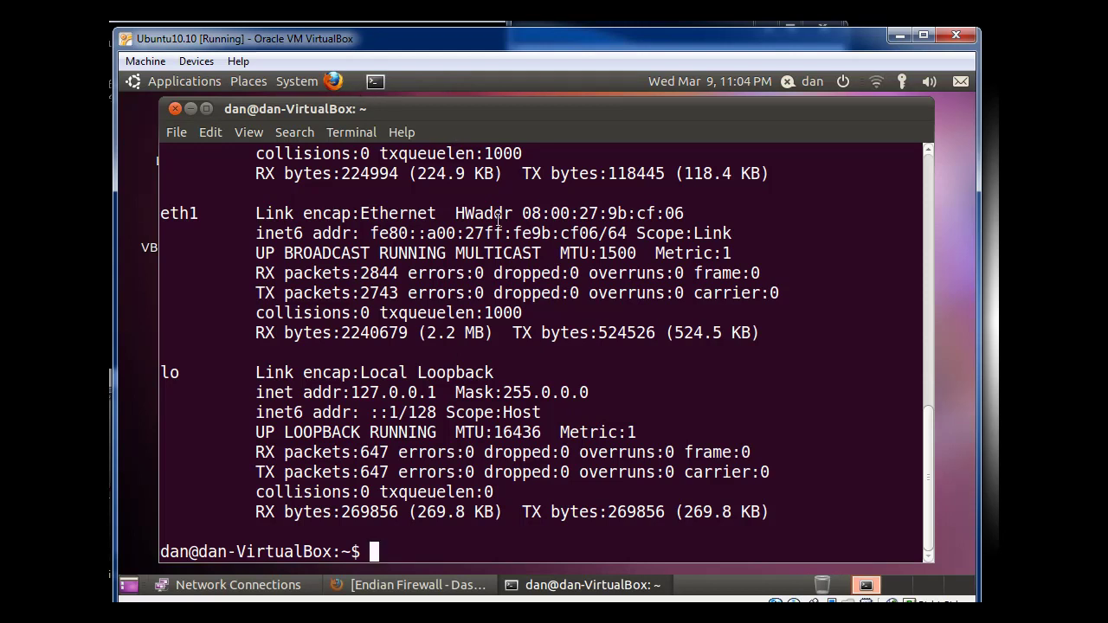
{"action": "type", "text": "ifconfig"}
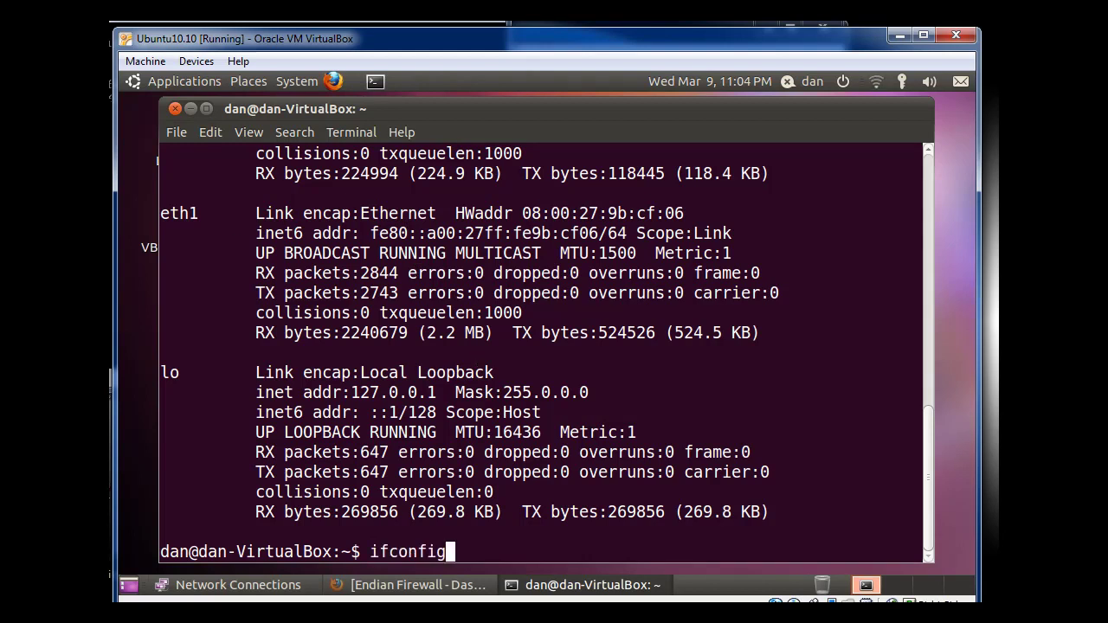
{"action": "key", "text": "Return"}
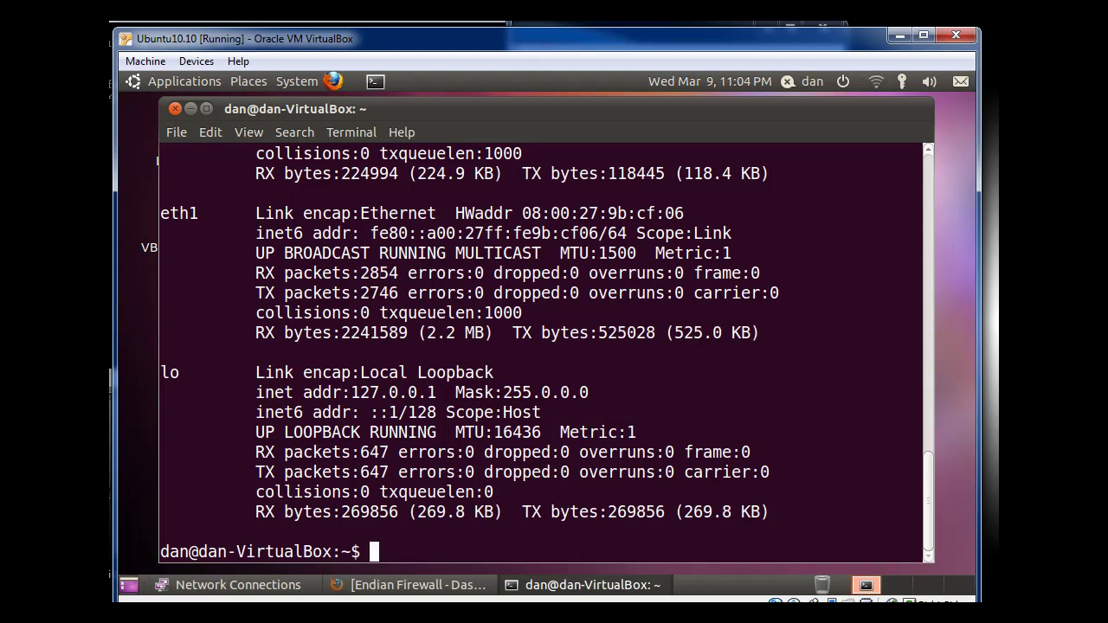